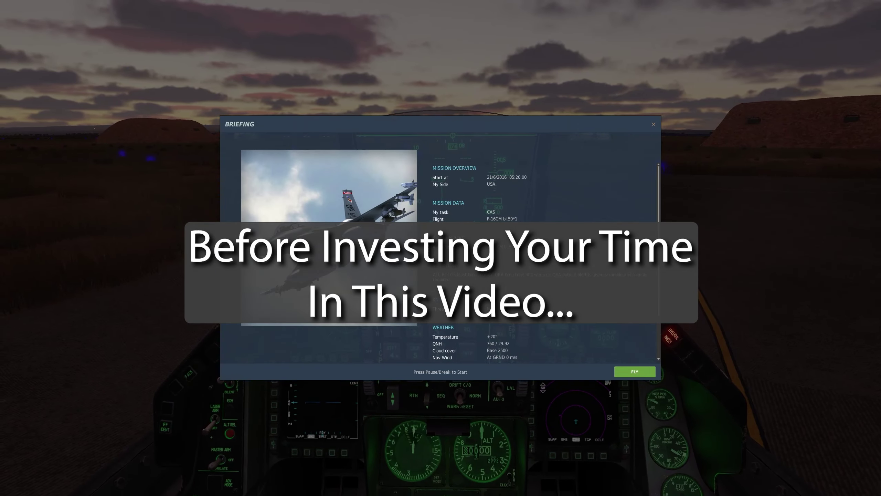
- Start flying the briefed F-16 mission and issue the first command under Other in the radio communications
{"action": "left_click", "coordinate": [635, 371]}
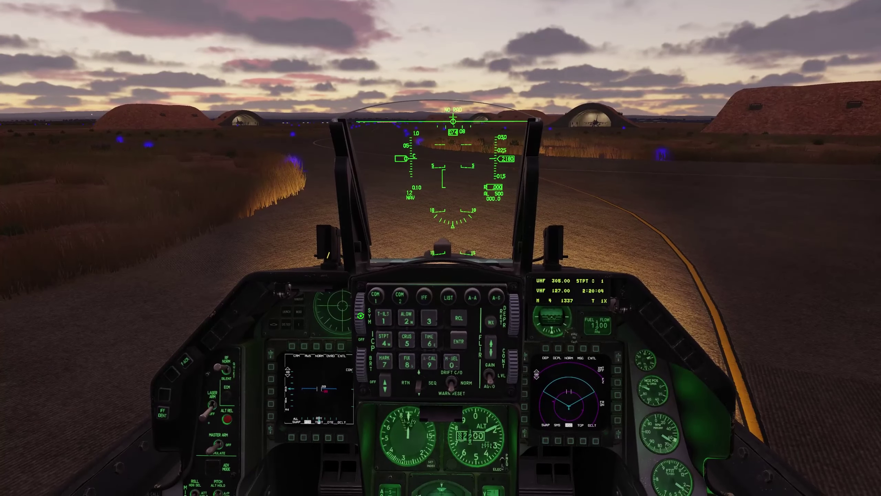
{"action": "key", "text": "backslash"}
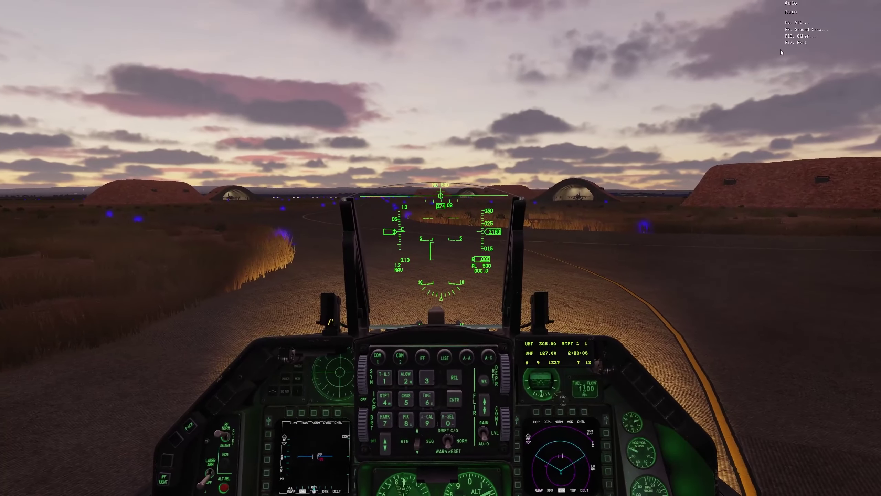
{"action": "key", "text": "F10"}
{"action": "key", "text": "F1"}
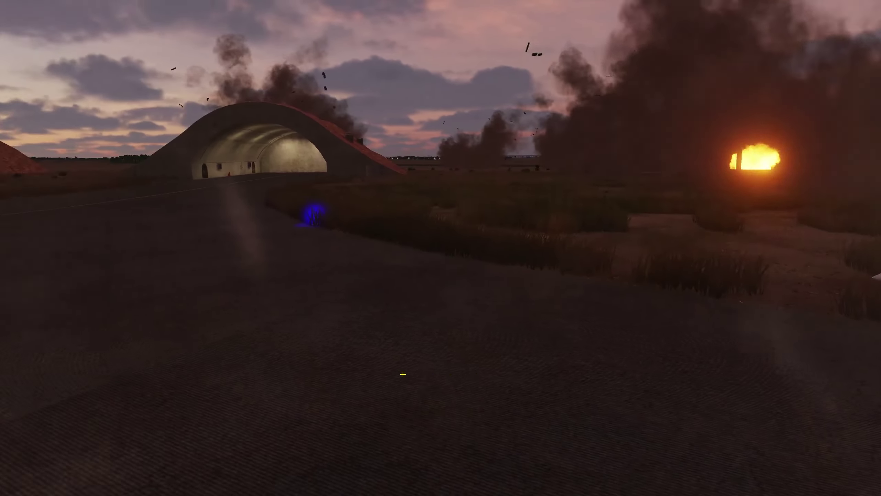
{"action": "key", "text": "F1"}
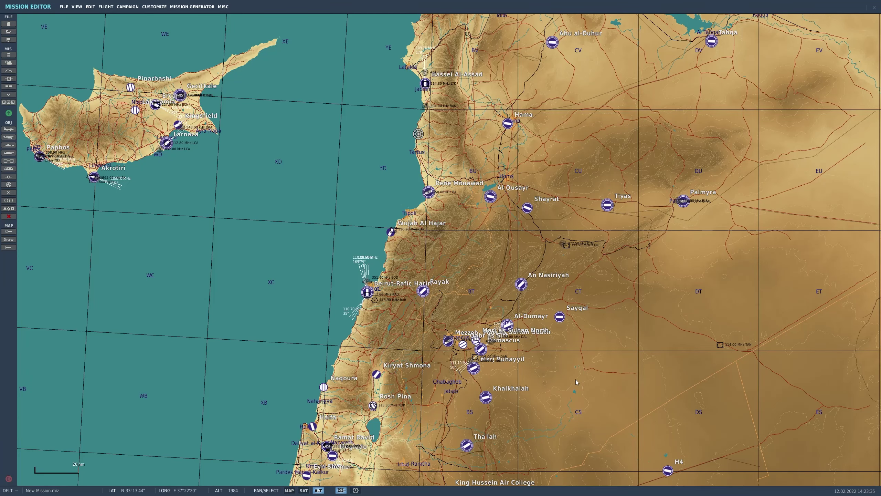
- Place a new ground vehicle group in the open desert east of Damascus, in grid square BT80
{"action": "left_click_drag", "start_coordinate": [575, 337], "coordinate": [576, 303]}
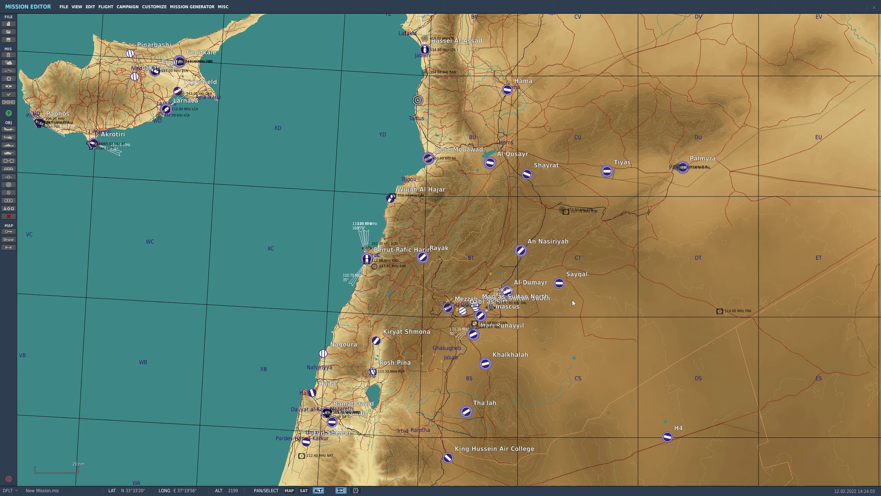
{"action": "scroll", "coordinate": [541, 332], "scroll_direction": "up", "scroll_amount": 3}
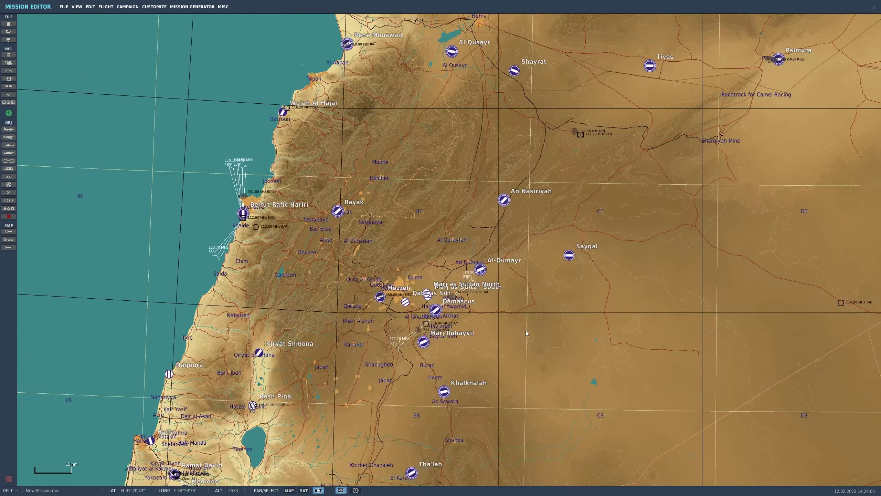
{"action": "scroll", "coordinate": [506, 296], "scroll_direction": "up", "scroll_amount": 6}
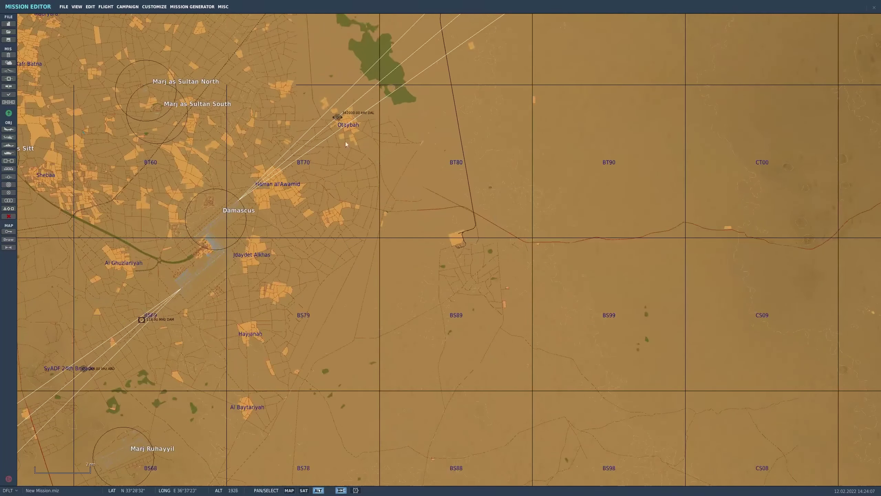
{"action": "scroll", "coordinate": [502, 198], "scroll_direction": "up", "scroll_amount": 2}
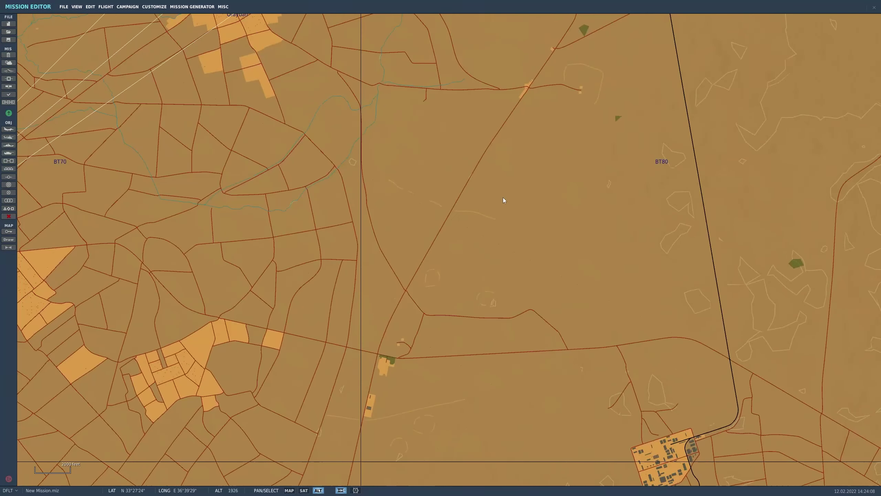
{"action": "left_click", "coordinate": [8, 153]}
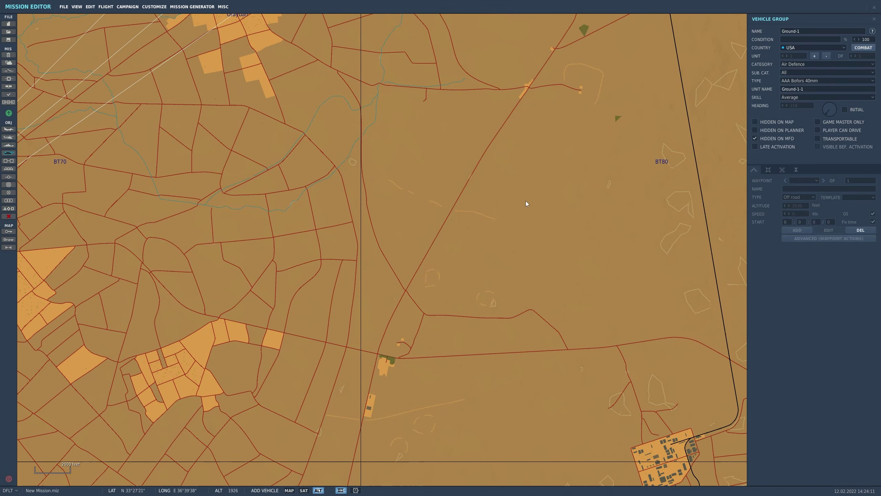
{"action": "left_click", "coordinate": [520, 191]}
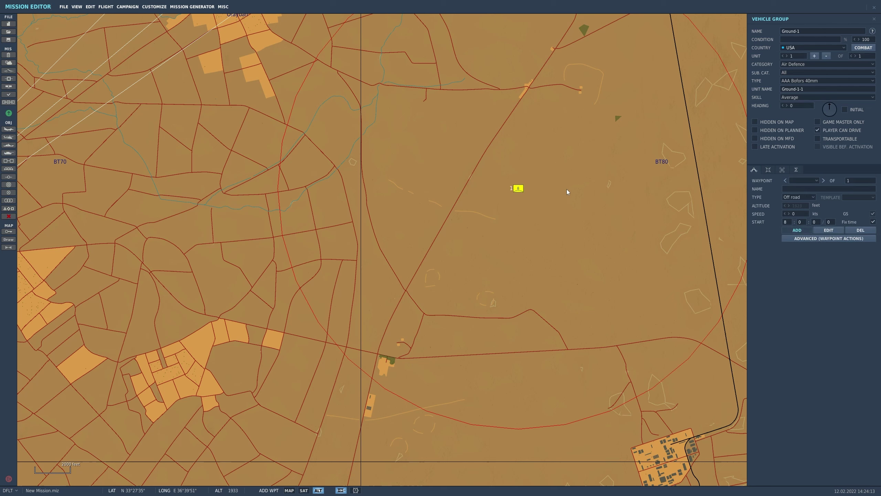
- Set the vehicle group's country to Russia and its category to Artillery
{"action": "left_click", "coordinate": [794, 49]}
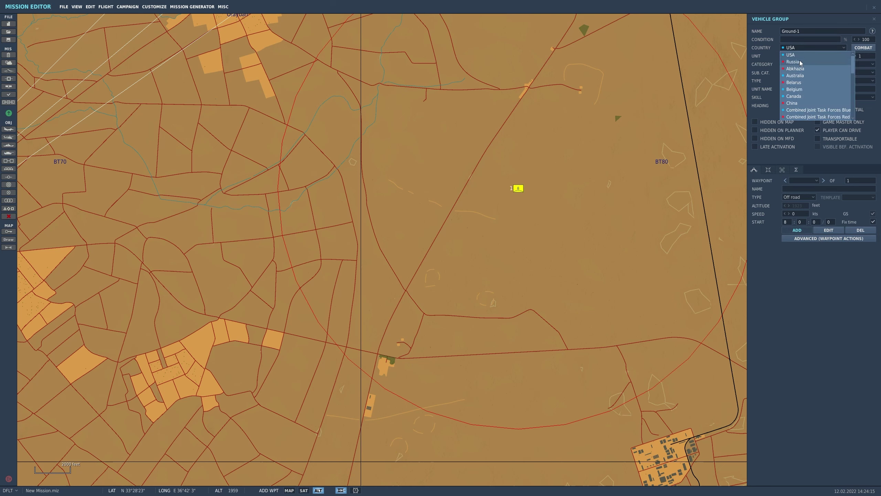
{"action": "left_click", "coordinate": [801, 63]}
{"action": "left_click", "coordinate": [806, 65]}
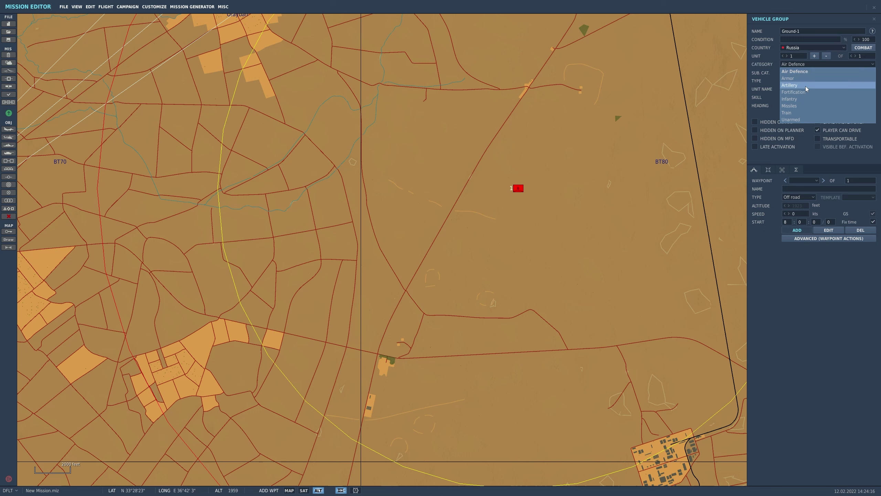
{"action": "left_click", "coordinate": [806, 86]}
- Try the MLRS 9A52 Smerch CM 300mm and MLRS 9K57 Uragan BM-27 220mm unit types and preview the Uragan's 3D model
{"action": "left_click", "coordinate": [804, 80]}
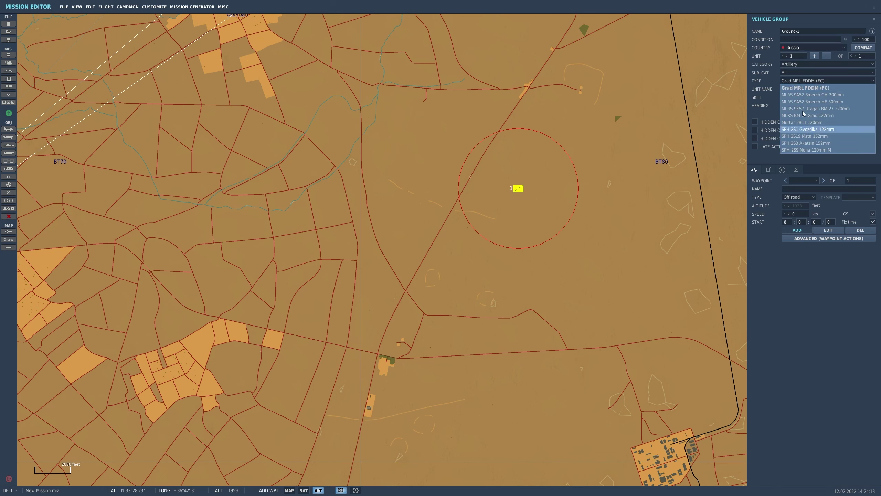
{"action": "left_click", "coordinate": [805, 95]}
{"action": "left_click", "coordinate": [800, 80]}
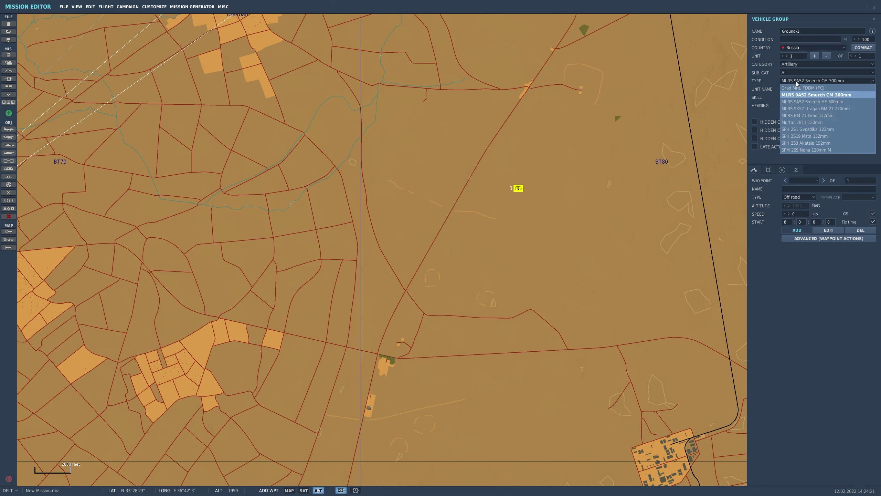
{"action": "left_click", "coordinate": [802, 109]}
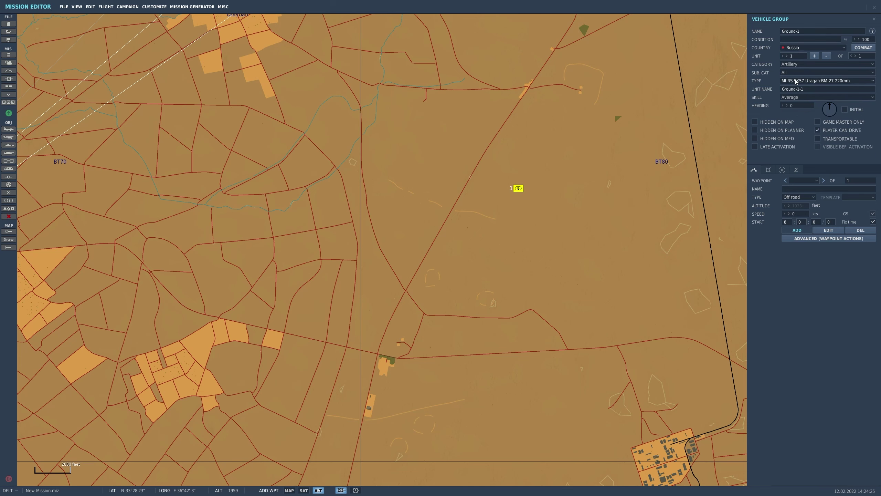
{"action": "left_click", "coordinate": [769, 169]}
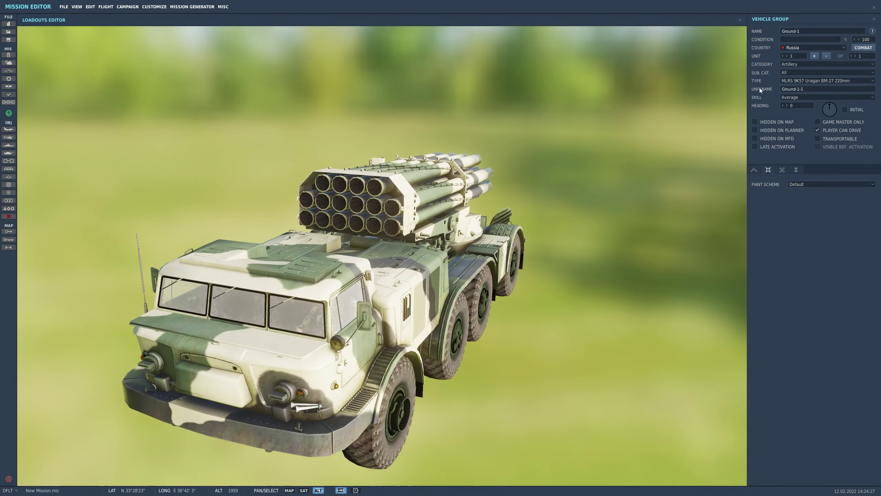
- Set the unit type to MLRS BM-21 Grad 122mm, inspect its 3D model, and return to the group's route settings
{"action": "left_click", "coordinate": [794, 80]}
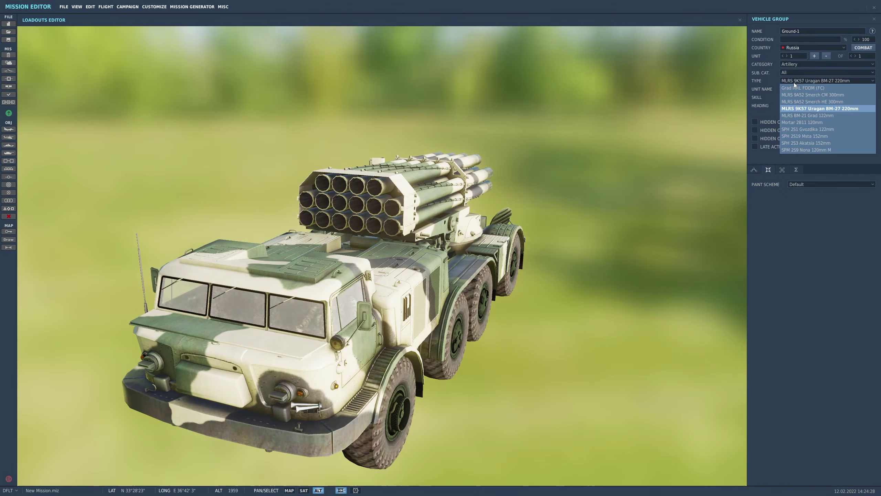
{"action": "left_click", "coordinate": [808, 118]}
{"action": "left_click_drag", "start_coordinate": [375, 240], "coordinate": [475, 293]}
{"action": "left_click_drag", "start_coordinate": [461, 240], "coordinate": [364, 187]}
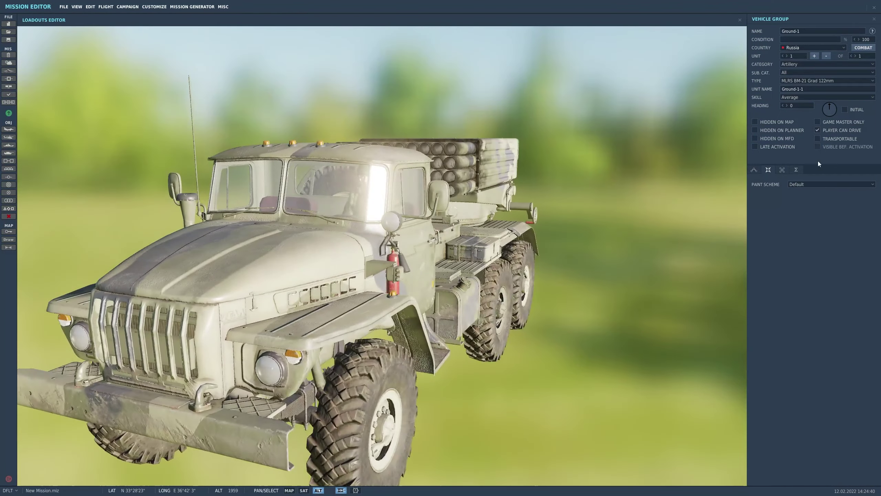
{"action": "left_click", "coordinate": [754, 169]}
- Shift the Grad group slightly northwest on the map and set its number of units to 6
{"action": "left_click_drag", "start_coordinate": [518, 189], "coordinate": [510, 183]}
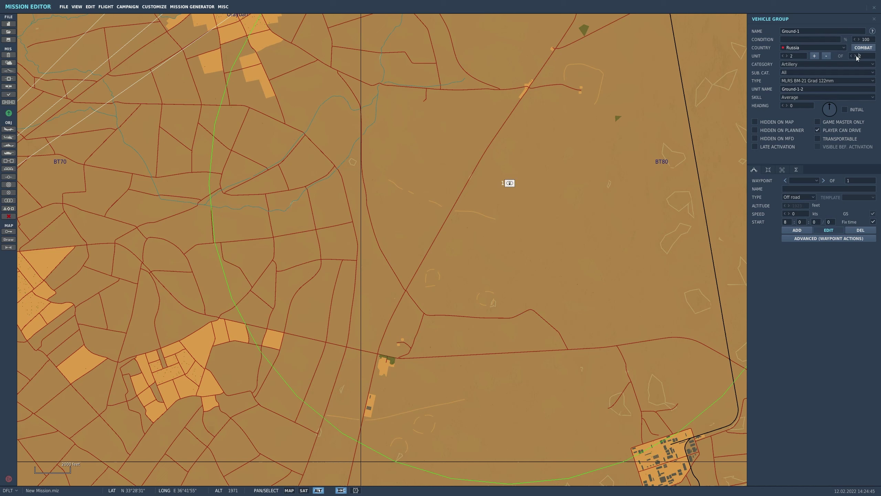
{"action": "type", "text": "6"}
{"action": "scroll", "coordinate": [678, 148], "scroll_direction": "up", "scroll_amount": 3}
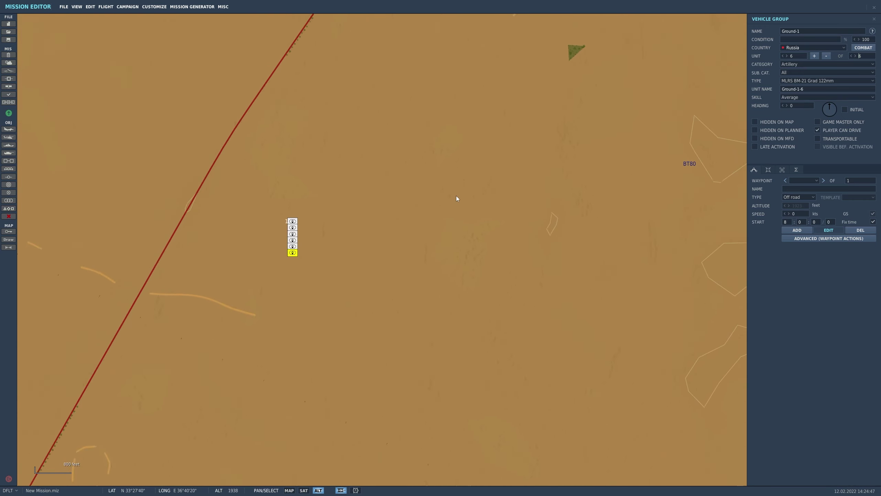
{"action": "scroll", "coordinate": [272, 214], "scroll_direction": "down", "scroll_amount": 3}
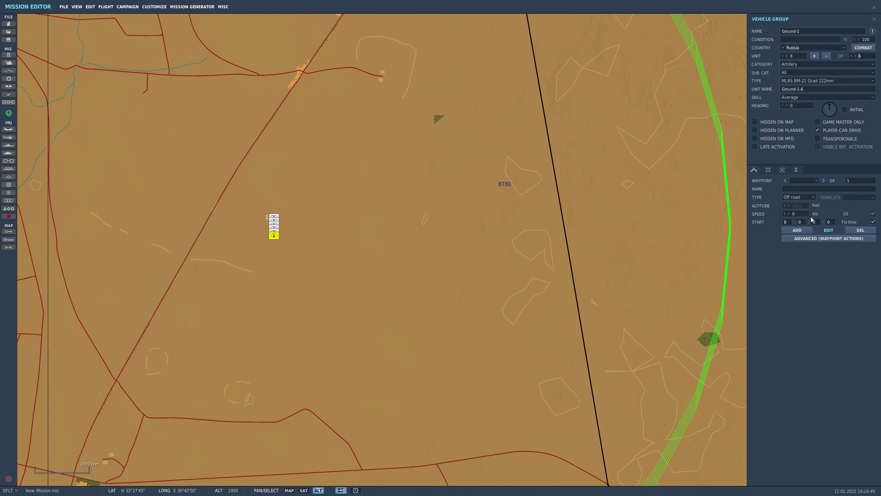
- Add a Perform Task waypoint action to the Grad group with the action Fire at Point
{"action": "left_click", "coordinate": [805, 239]}
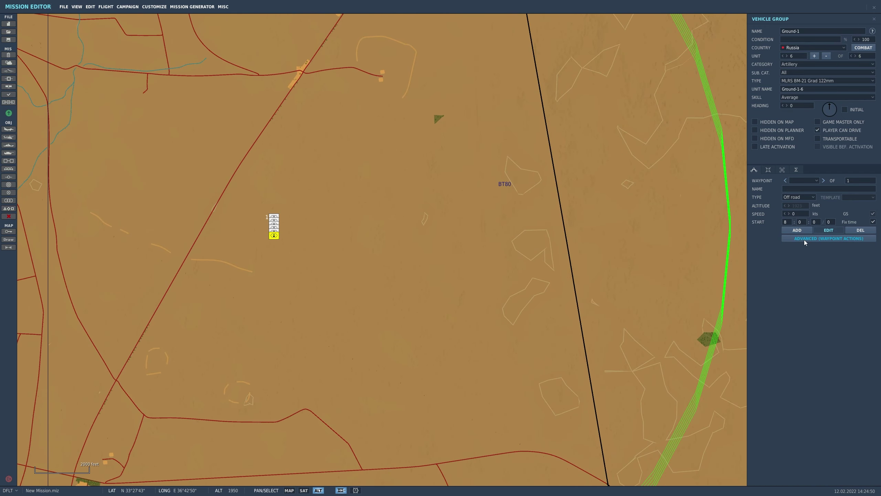
{"action": "left_click", "coordinate": [827, 229]}
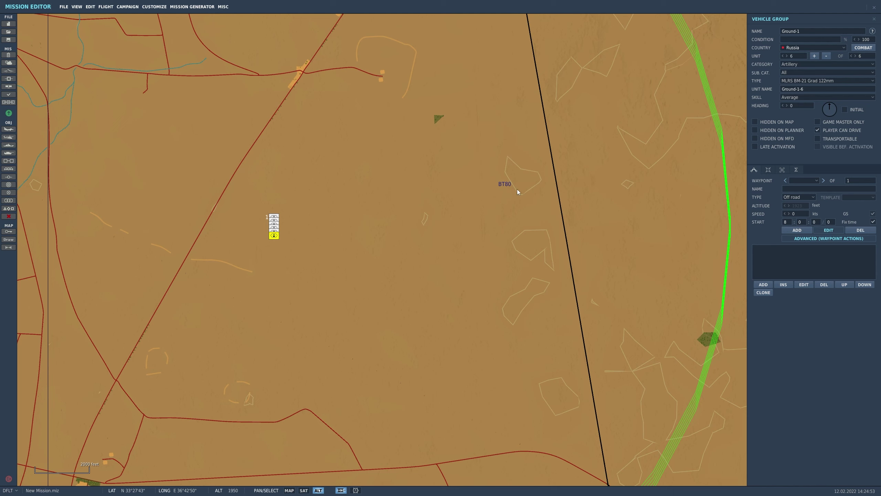
{"action": "left_click", "coordinate": [764, 285]}
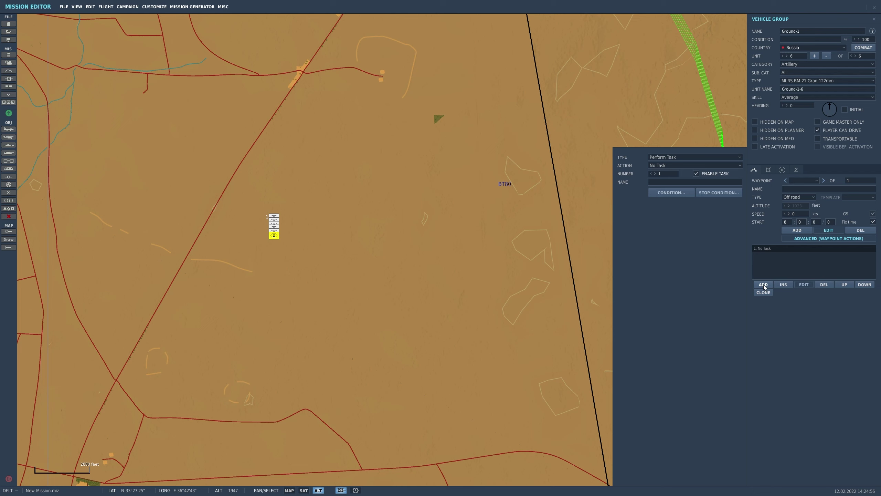
{"action": "left_click", "coordinate": [670, 157]}
{"action": "left_click", "coordinate": [670, 164]}
{"action": "left_click", "coordinate": [669, 166]}
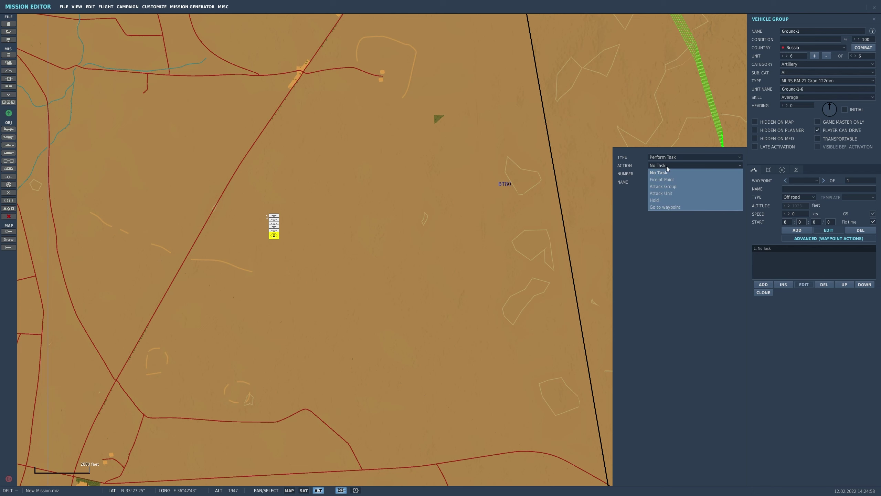
{"action": "left_click", "coordinate": [668, 180]}
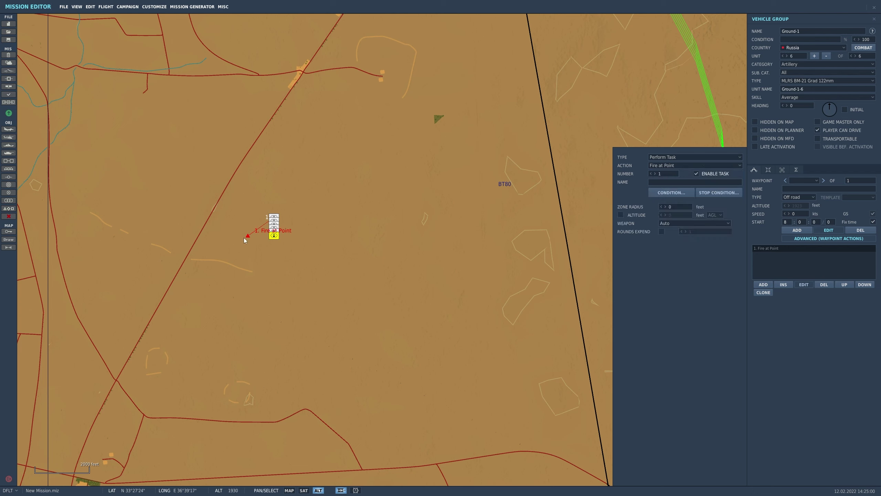
- Move the Fire at Point target far east of the Grad group, between its green and red range rings
{"action": "mouse_move", "coordinate": [247, 235]}
{"action": "left_mouse_down"}
{"action": "mouse_move", "coordinate": [251, 288]}
{"action": "mouse_move", "coordinate": [338, 85]}
{"action": "mouse_move", "coordinate": [261, 337]}
{"action": "mouse_move", "coordinate": [407, 285]}
{"action": "mouse_move", "coordinate": [493, 292]}
{"action": "mouse_move", "coordinate": [349, 228]}
{"action": "mouse_move", "coordinate": [535, 307]}
{"action": "mouse_move", "coordinate": [282, 255]}
{"action": "mouse_move", "coordinate": [298, 269]}
{"action": "mouse_move", "coordinate": [460, 170]}
{"action": "mouse_move", "coordinate": [474, 385]}
{"action": "mouse_move", "coordinate": [267, 184]}
{"action": "mouse_move", "coordinate": [453, 316]}
{"action": "mouse_move", "coordinate": [441, 323]}
{"action": "mouse_move", "coordinate": [541, 262]}
{"action": "mouse_move", "coordinate": [489, 254]}
{"action": "mouse_move", "coordinate": [453, 267]}
{"action": "mouse_move", "coordinate": [448, 280]}
{"action": "mouse_move", "coordinate": [559, 287]}
{"action": "mouse_move", "coordinate": [516, 247]}
{"action": "left_mouse_up"}
{"action": "scroll", "coordinate": [406, 285], "scroll_direction": "down", "scroll_amount": 2}
{"action": "scroll", "coordinate": [406, 284], "scroll_direction": "down", "scroll_amount": 5}
{"action": "scroll", "coordinate": [444, 319], "scroll_direction": "up", "scroll_amount": 1}
{"action": "scroll", "coordinate": [441, 323], "scroll_direction": "up", "scroll_amount": 5}
{"action": "scroll", "coordinate": [448, 280], "scroll_direction": "down", "scroll_amount": 3}
{"action": "scroll", "coordinate": [558, 287], "scroll_direction": "up", "scroll_amount": 3}
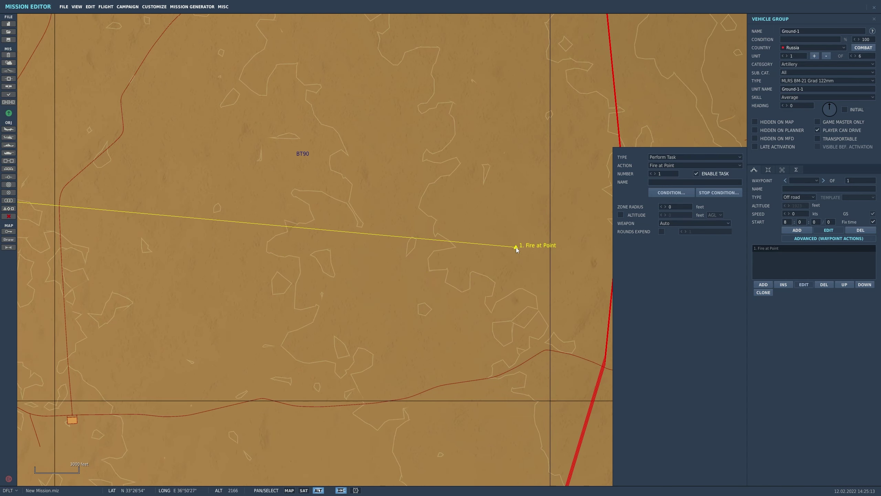
{"action": "scroll", "coordinate": [517, 247], "scroll_direction": "down", "scroll_amount": 1}
{"action": "scroll", "coordinate": [71, 201], "scroll_direction": "down", "scroll_amount": 3}
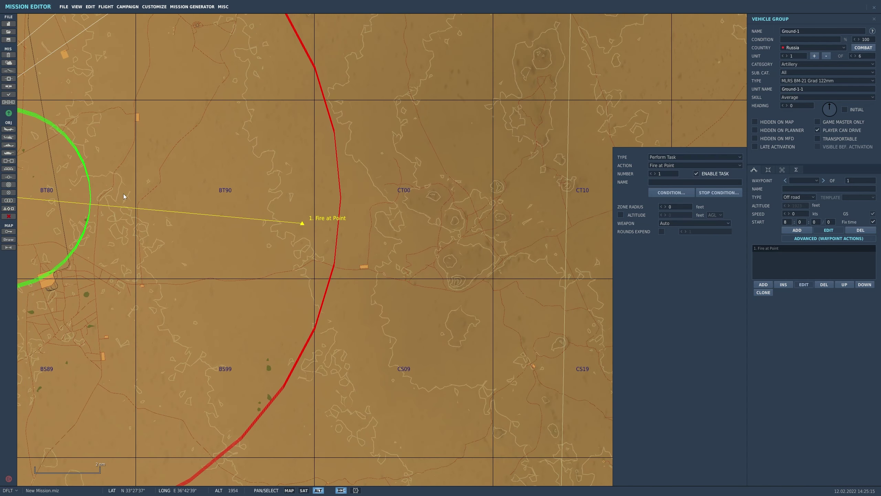
{"action": "left_click_drag", "start_coordinate": [305, 222], "coordinate": [430, 217]}
- Enter 5000 feet as the zone radius of the Fire at Point task
{"action": "scroll", "coordinate": [420, 226], "scroll_direction": "up", "scroll_amount": 10}
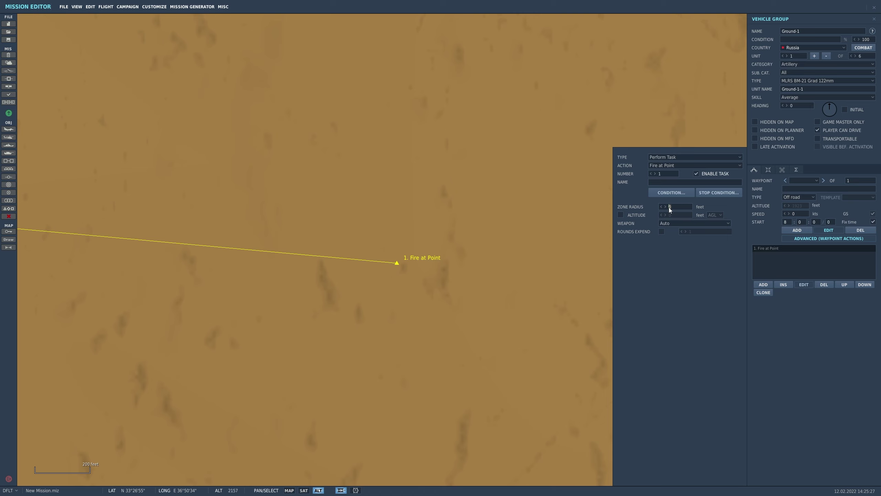
{"action": "type", "text": "000"}
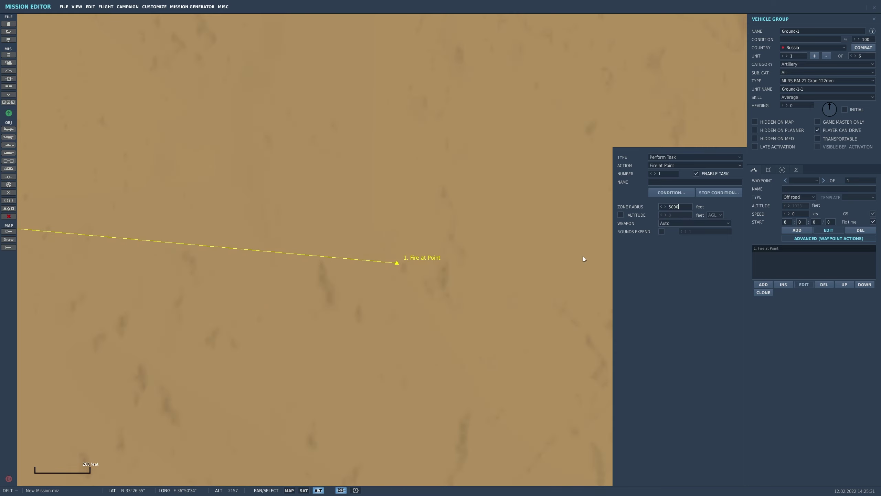
{"action": "key", "text": "Return"}
{"action": "scroll", "coordinate": [519, 254], "scroll_direction": "down", "scroll_amount": 3}
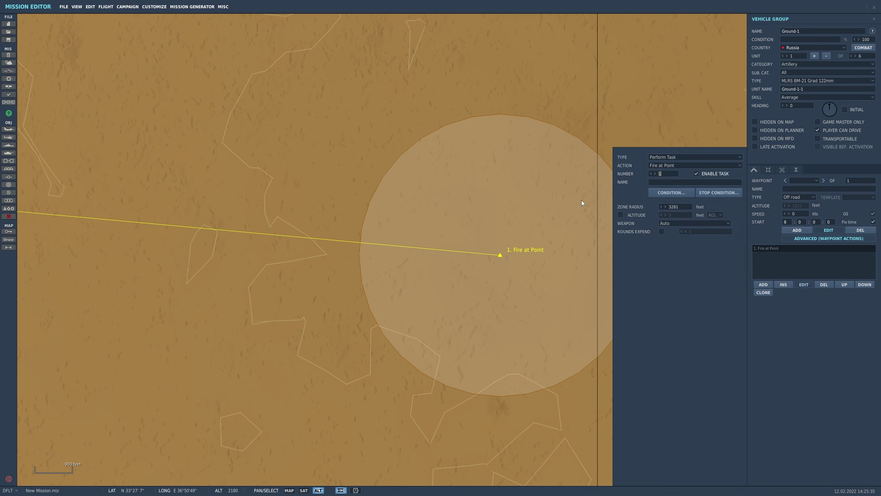
{"action": "right_click_drag", "start_coordinate": [581, 200], "coordinate": [478, 190]}
{"action": "scroll", "coordinate": [437, 223], "scroll_direction": "up", "scroll_amount": 1}
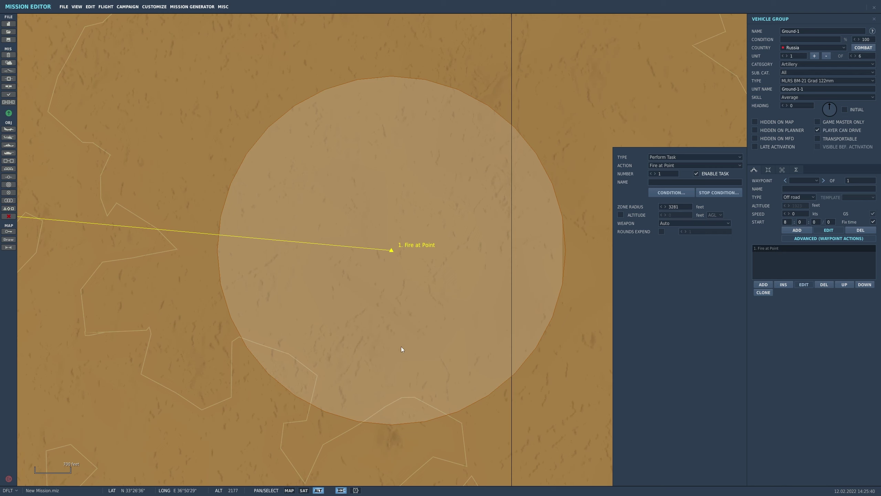
{"action": "scroll", "coordinate": [312, 298], "scroll_direction": "up", "scroll_amount": 2}
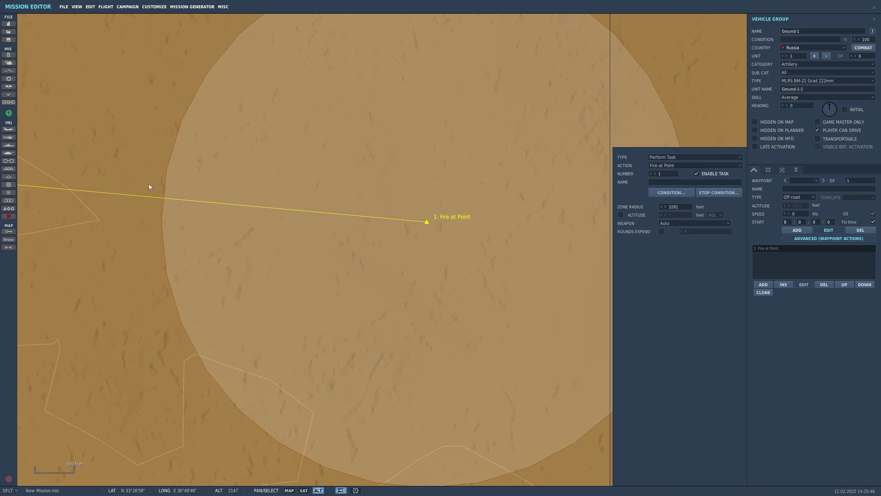
{"action": "scroll", "coordinate": [163, 194], "scroll_direction": "down", "scroll_amount": 2}
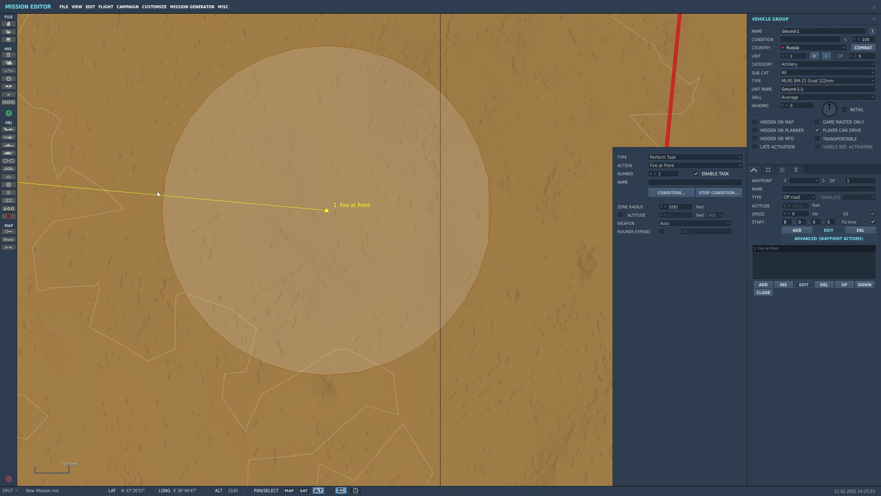
{"action": "scroll", "coordinate": [164, 191], "scroll_direction": "up", "scroll_amount": 1}
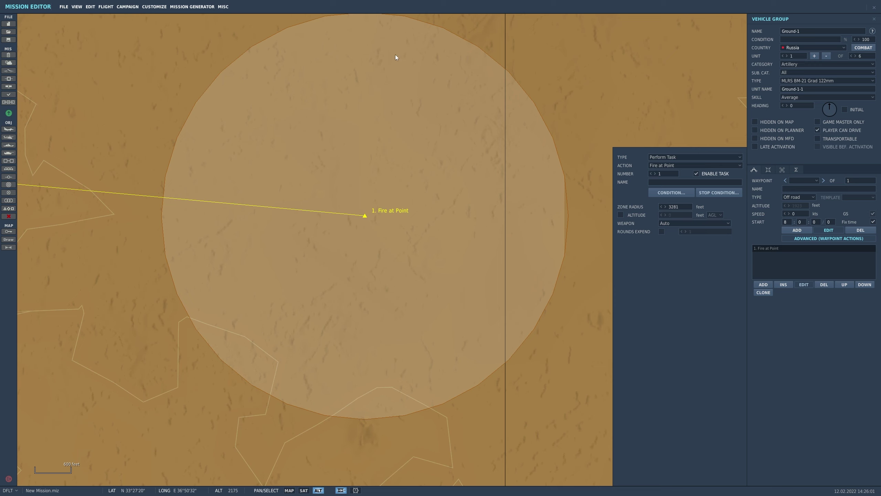
- Check the Fire at Point zone against the Grad group's range rings and reselect the group on the map
{"action": "scroll", "coordinate": [375, 293], "scroll_direction": "down", "scroll_amount": 10}
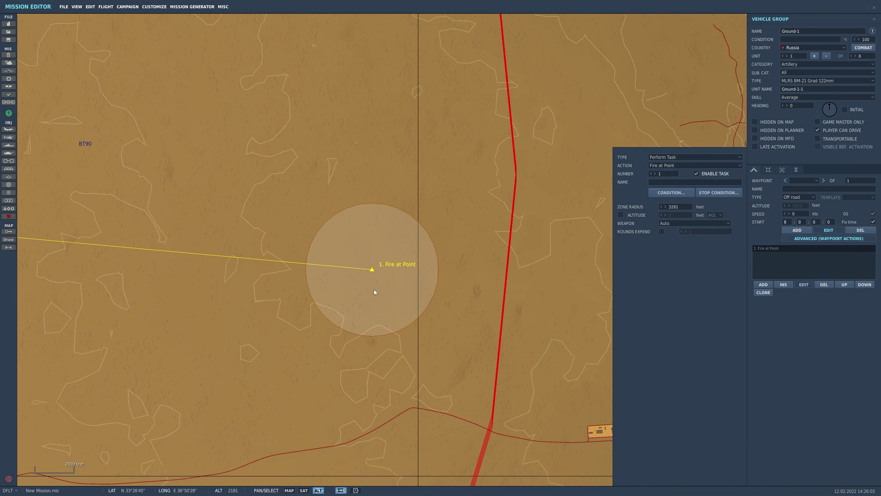
{"action": "scroll", "coordinate": [348, 210], "scroll_direction": "down", "scroll_amount": 4}
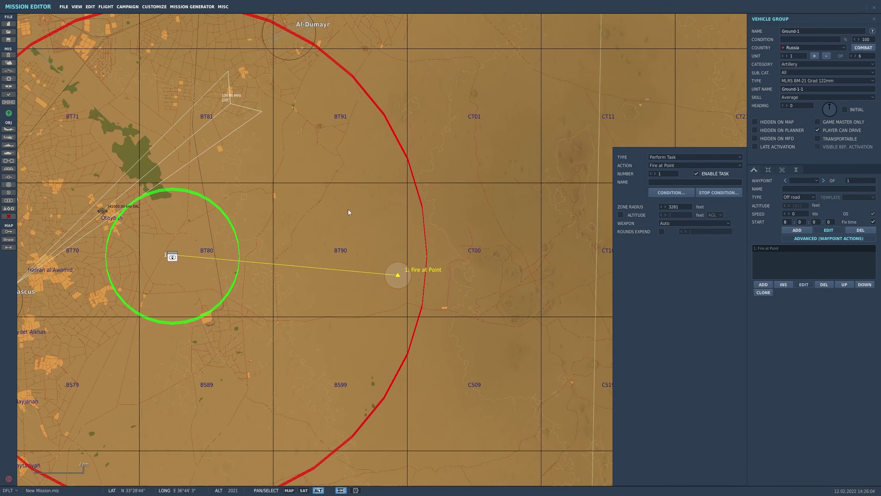
{"action": "left_click", "coordinate": [298, 233]}
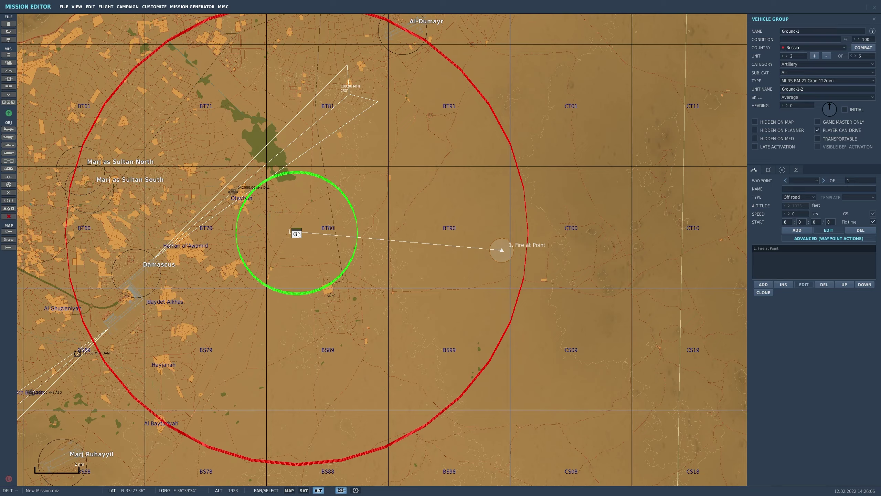
- Place a new USA airplane group on the taxiway among the southeastern parking stands at King Hussein Air College
{"action": "scroll", "coordinate": [298, 233], "scroll_direction": "down", "scroll_amount": 6}
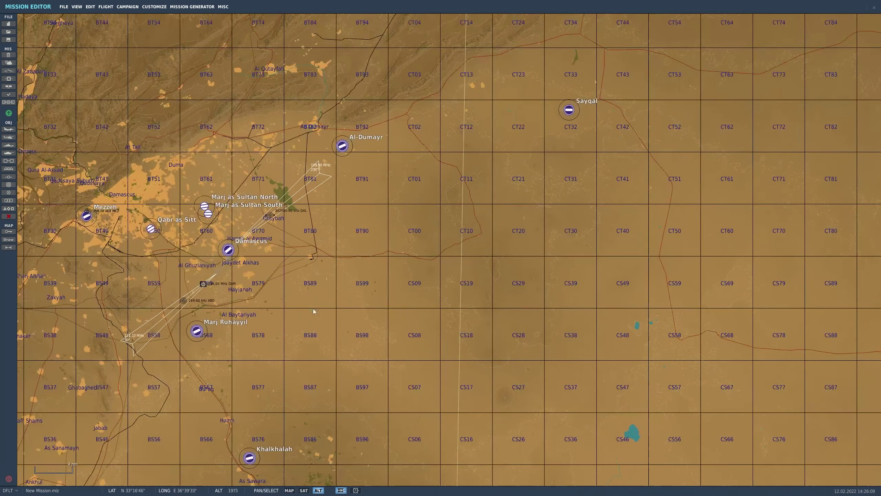
{"action": "right_click_drag", "start_coordinate": [312, 308], "coordinate": [423, 149]}
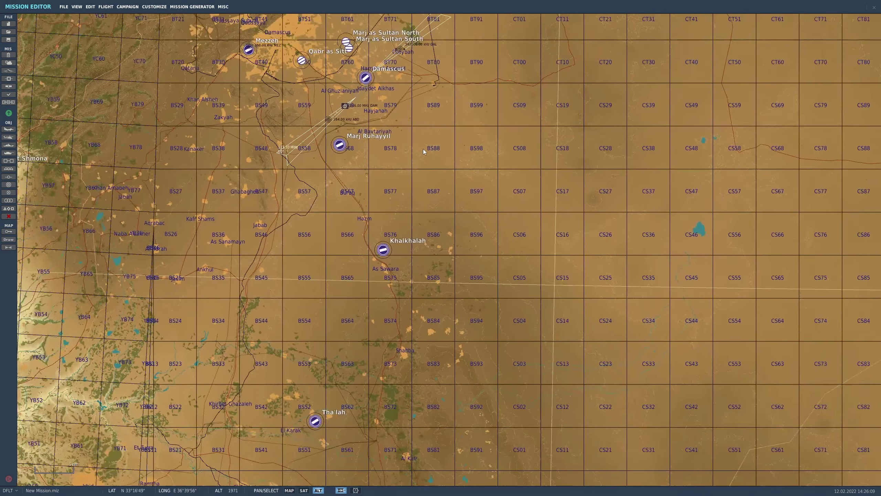
{"action": "scroll", "coordinate": [423, 149], "scroll_direction": "down", "scroll_amount": 2}
{"action": "right_click_drag", "start_coordinate": [431, 240], "coordinate": [470, 181]}
{"action": "scroll", "coordinate": [294, 451], "scroll_direction": "up", "scroll_amount": 3}
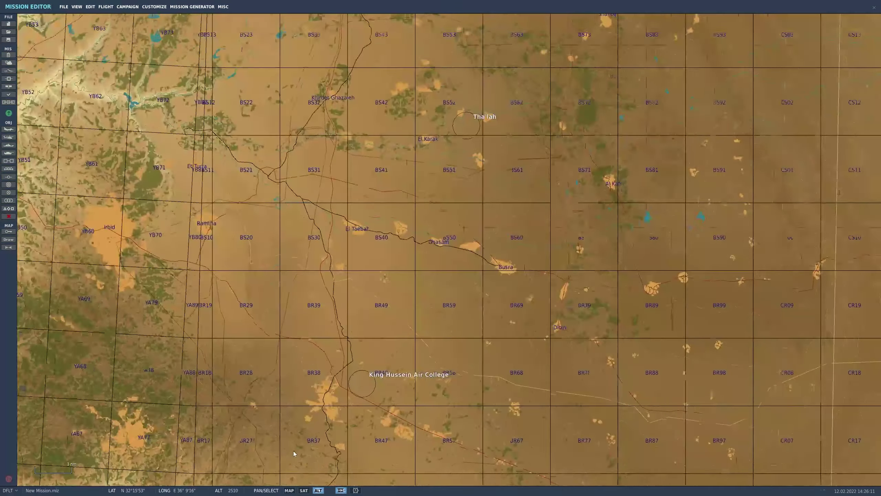
{"action": "scroll", "coordinate": [294, 450], "scroll_direction": "up", "scroll_amount": 2}
{"action": "scroll", "coordinate": [401, 281], "scroll_direction": "up", "scroll_amount": 5}
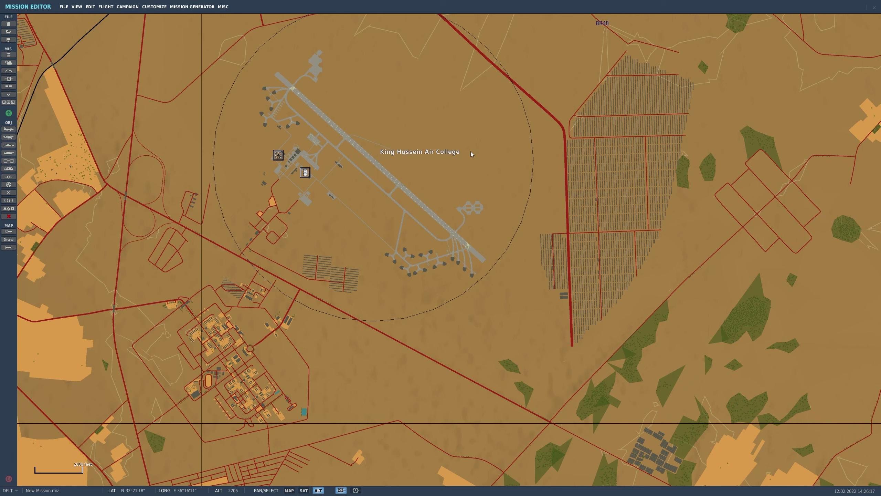
{"action": "scroll", "coordinate": [471, 152], "scroll_direction": "up", "scroll_amount": 1}
{"action": "scroll", "coordinate": [416, 286], "scroll_direction": "up", "scroll_amount": 2}
{"action": "scroll", "coordinate": [382, 303], "scroll_direction": "up", "scroll_amount": 2}
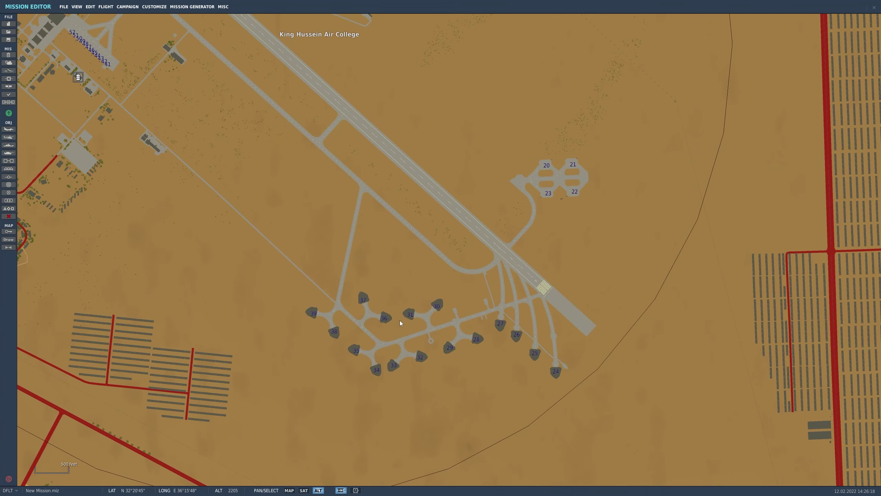
{"action": "scroll", "coordinate": [458, 325], "scroll_direction": "down", "scroll_amount": 1}
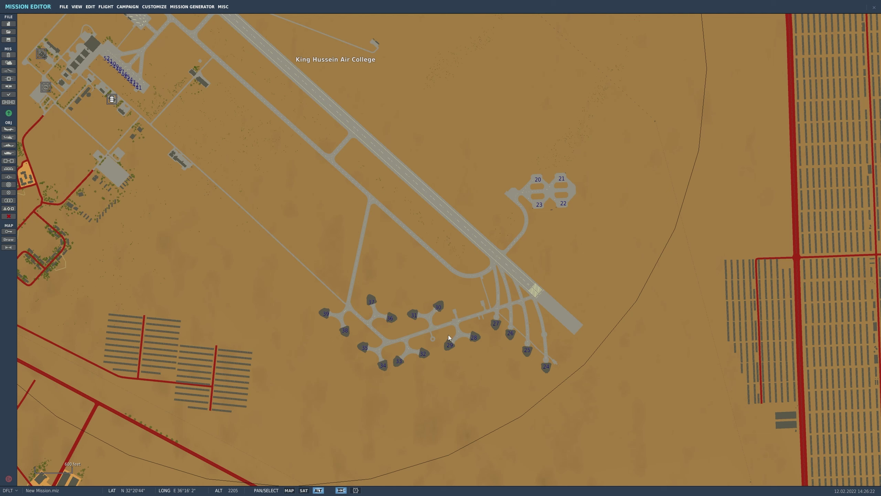
{"action": "scroll", "coordinate": [448, 334], "scroll_direction": "up", "scroll_amount": 3}
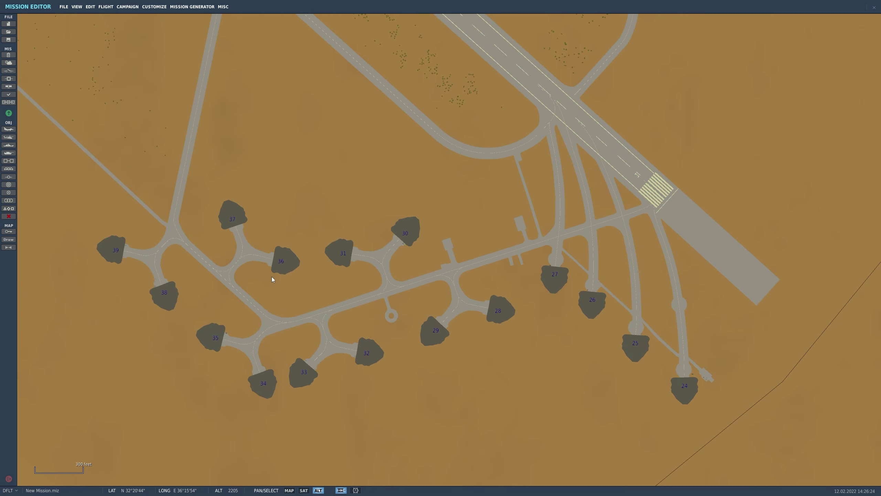
{"action": "left_click", "coordinate": [7, 129]}
{"action": "scroll", "coordinate": [405, 290], "scroll_direction": "up", "scroll_amount": 2}
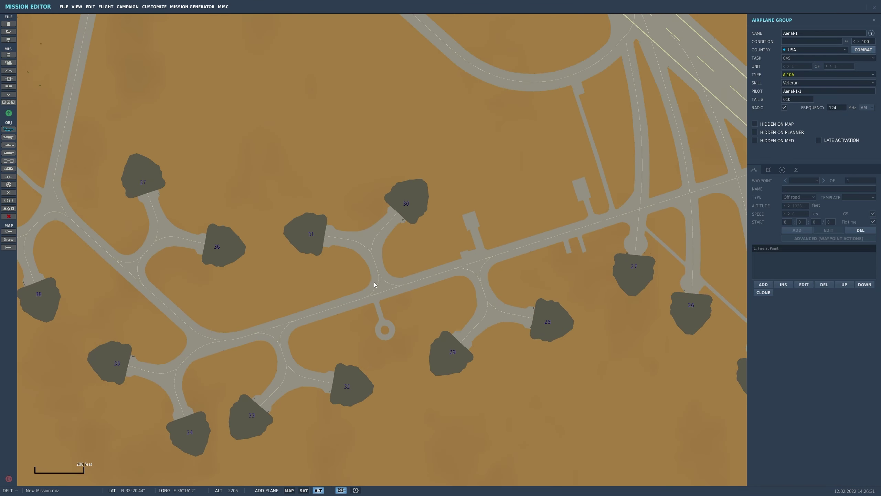
{"action": "left_click", "coordinate": [386, 293]}
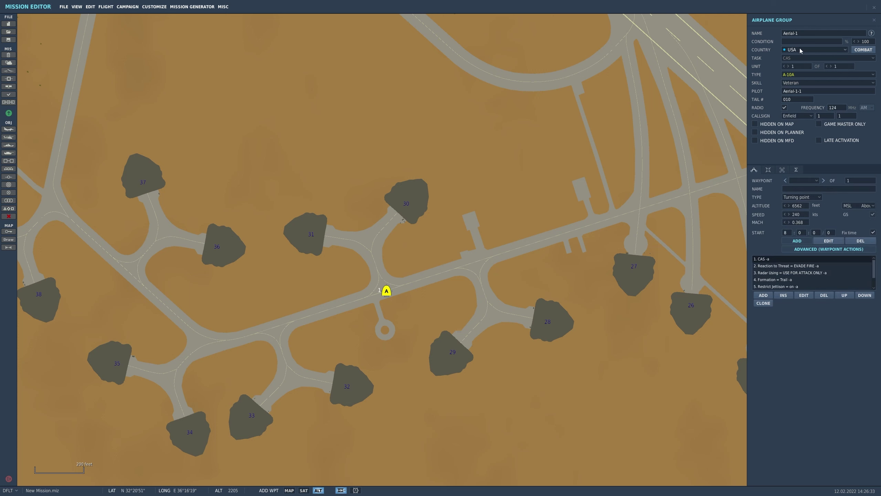
- Set the airplane group's aircraft type to F-16CM bl.50 and its skill to Client
{"action": "left_click", "coordinate": [801, 75]}
{"action": "scroll", "coordinate": [804, 88], "scroll_direction": "down", "scroll_amount": 5}
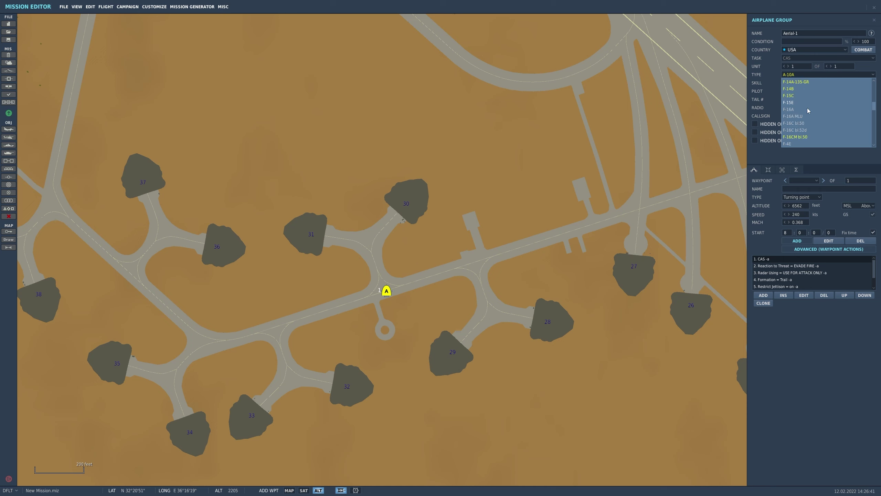
{"action": "left_click", "coordinate": [799, 137]}
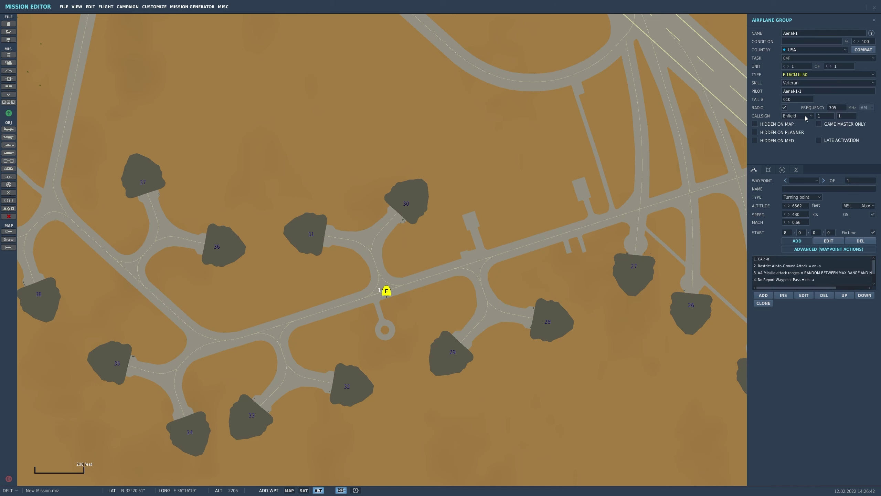
{"action": "left_click", "coordinate": [793, 84]}
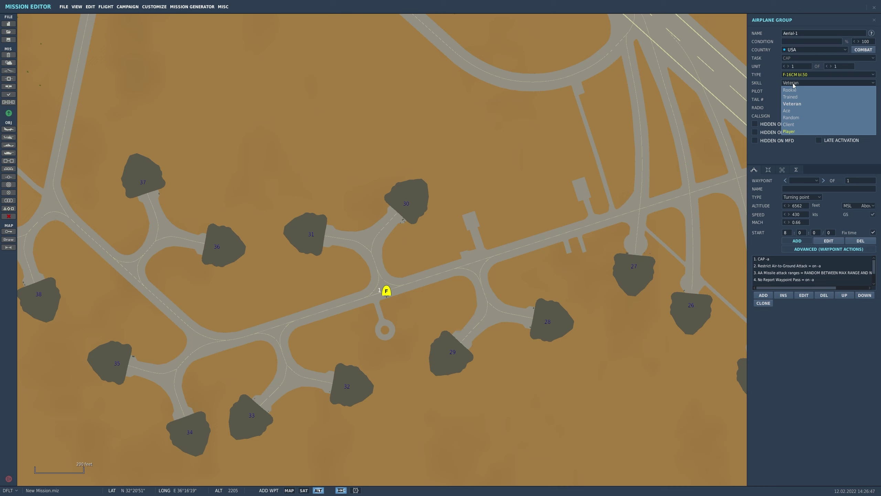
{"action": "left_click", "coordinate": [793, 125]}
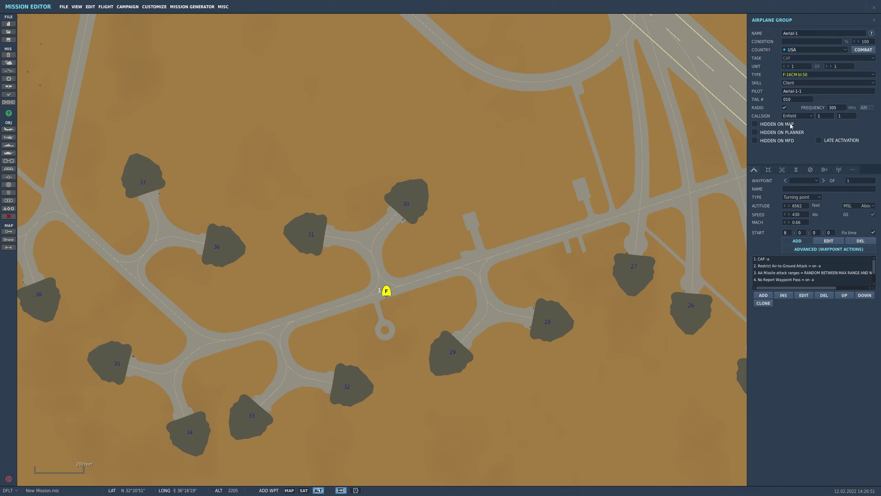
- Apply the 13th Fighter Squadron 'Panthers' paint scheme to the F-16
{"action": "left_click", "coordinate": [769, 169]}
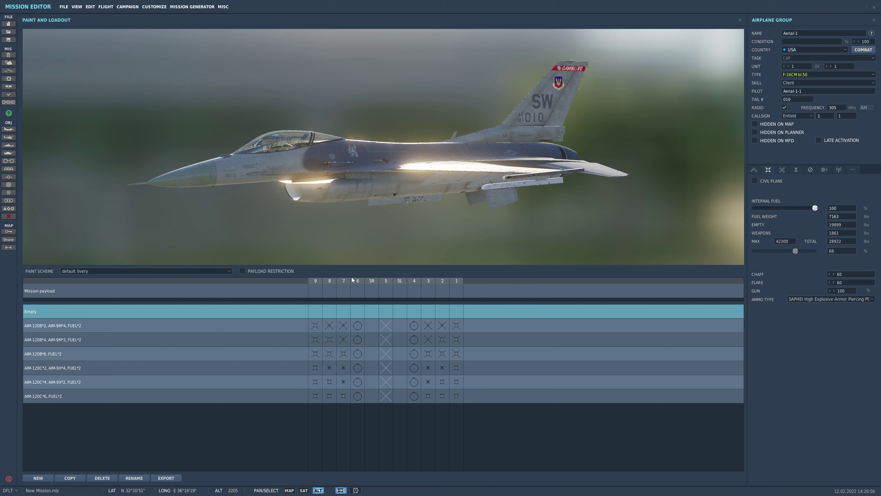
{"action": "left_click", "coordinate": [115, 273]}
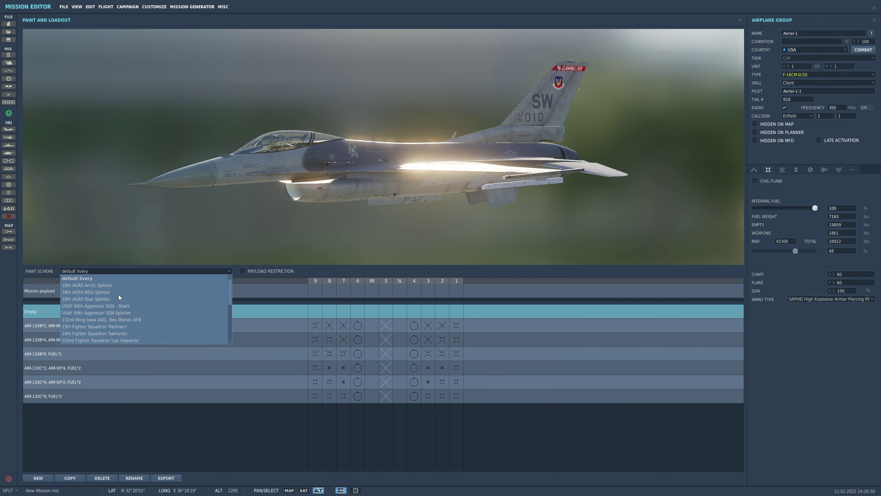
{"action": "left_click", "coordinate": [118, 327]}
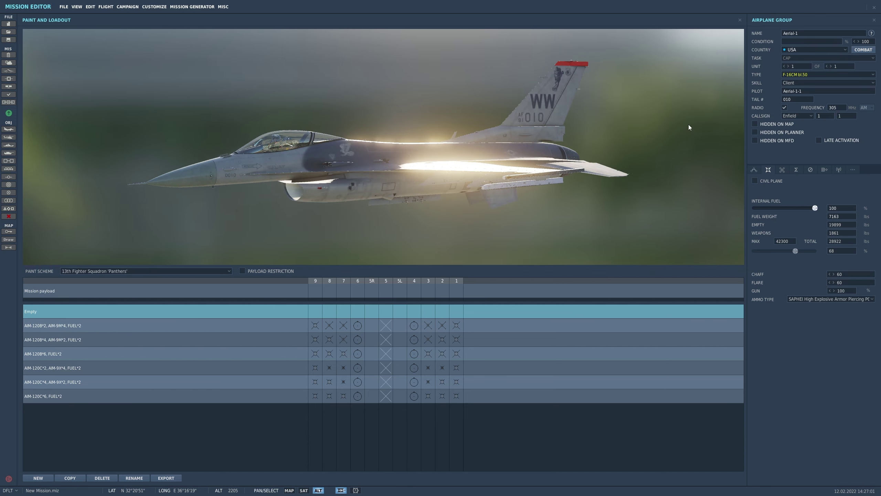
- Set the F-16 group's task to CAS and load the Rox payload
{"action": "left_click", "coordinate": [789, 58]}
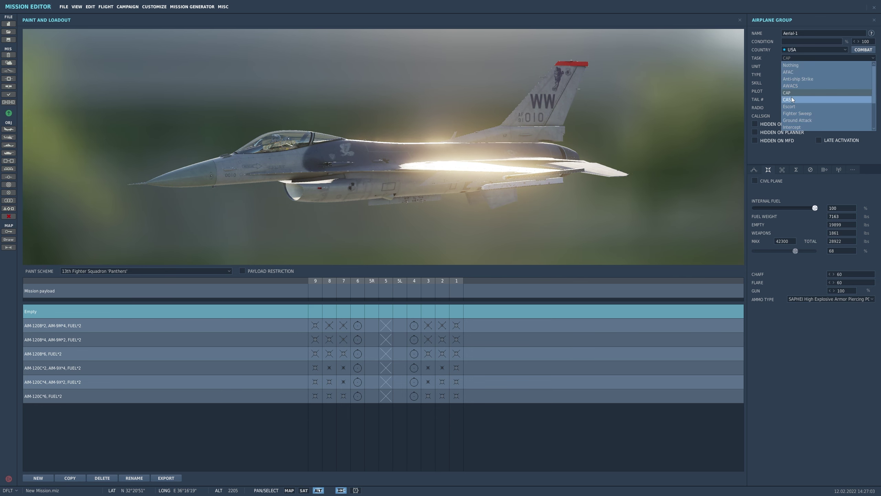
{"action": "left_click", "coordinate": [795, 99]}
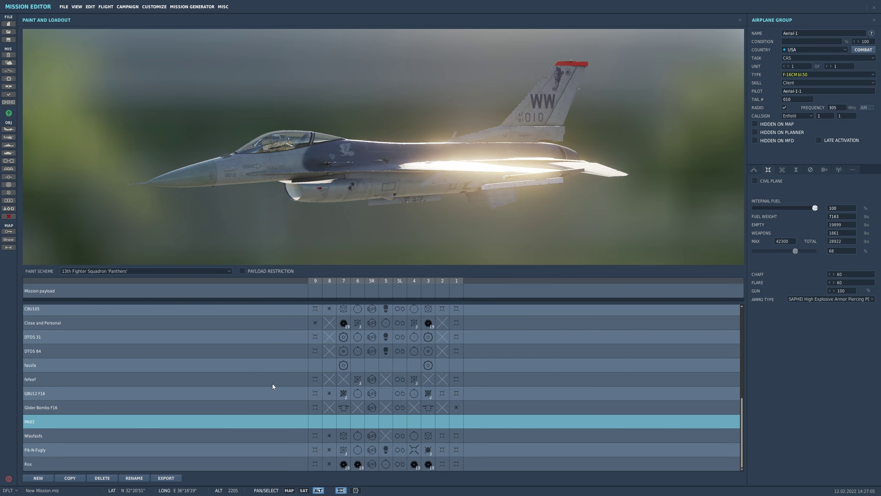
{"action": "left_click", "coordinate": [40, 465]}
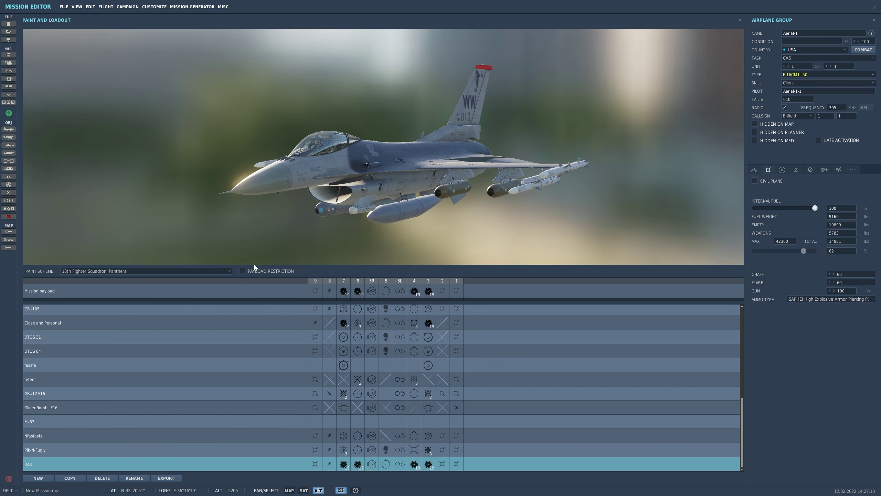
- Create a new payload preset named "F16 cas loadout 1" for the F-16
{"action": "left_click", "coordinate": [39, 478]}
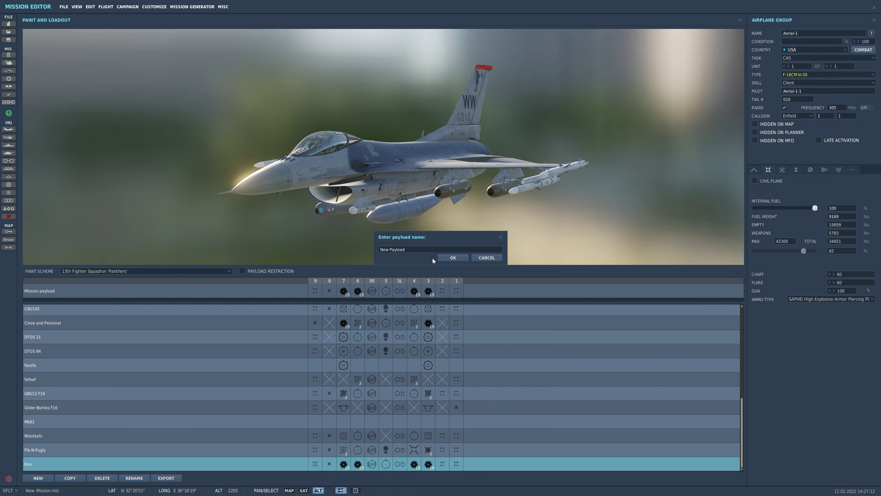
{"action": "left_click_drag", "start_coordinate": [409, 249], "coordinate": [347, 250]}
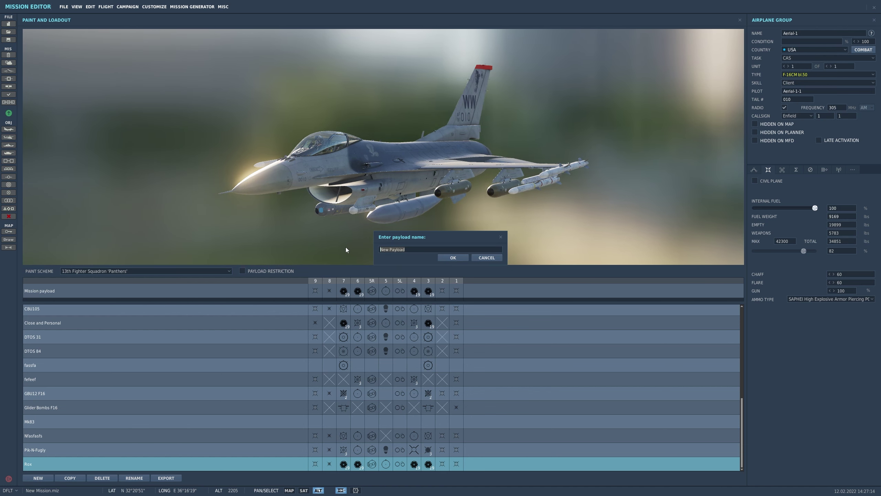
{"action": "type", "text": "F16 cas"}
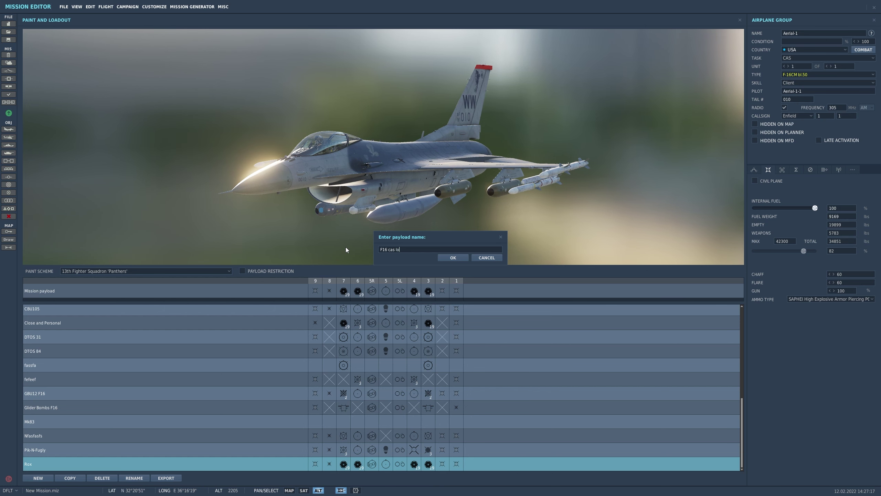
{"action": "key", "text": "Return"}
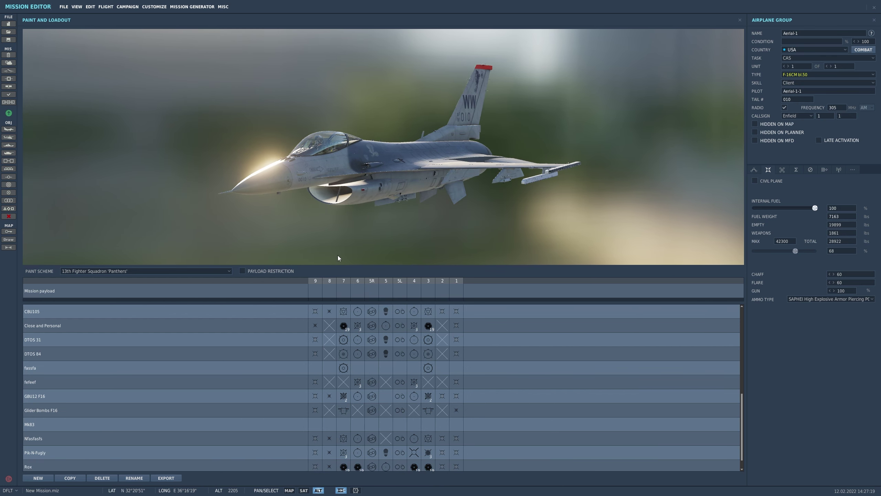
{"action": "scroll", "coordinate": [335, 452], "scroll_direction": "down", "scroll_amount": 1}
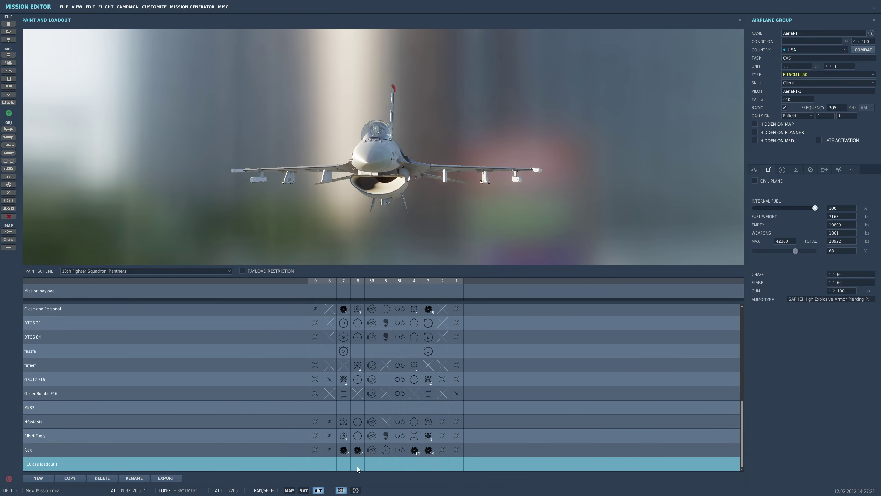
- Add an external fuel tank to station 6 of the F16 cas loadout 1 payload
{"action": "right_click", "coordinate": [370, 460]}
{"action": "mouse_move", "coordinate": [388, 462]}
{"action": "left_click", "coordinate": [442, 464]}
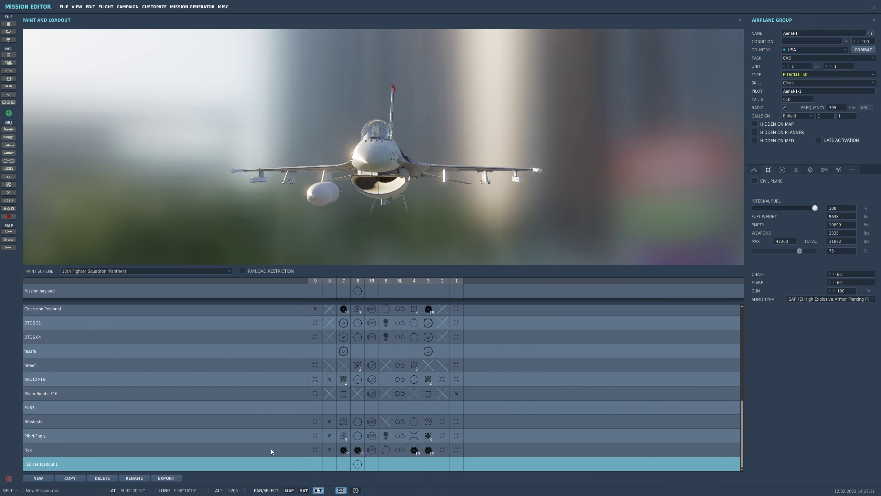
- Load the Rox payload onto the F-16 and inspect the armed aircraft from the side
{"action": "left_click", "coordinate": [321, 450]}
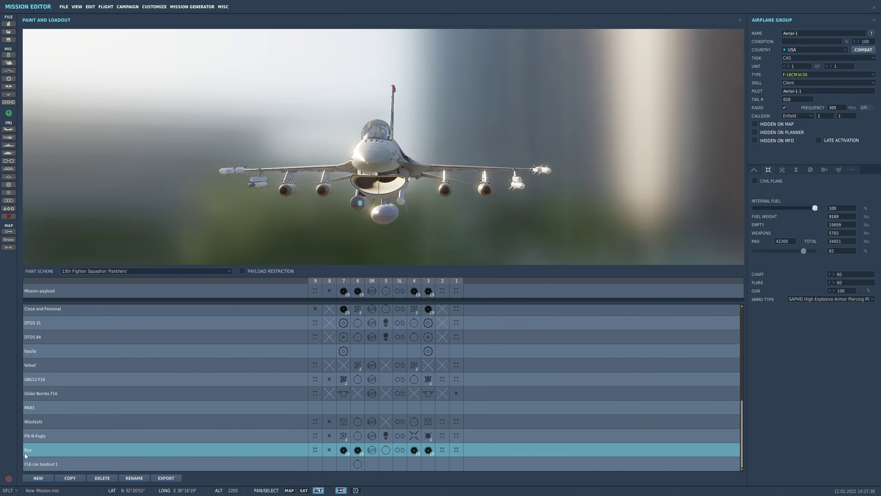
{"action": "scroll", "coordinate": [331, 205], "scroll_direction": "up", "scroll_amount": 1}
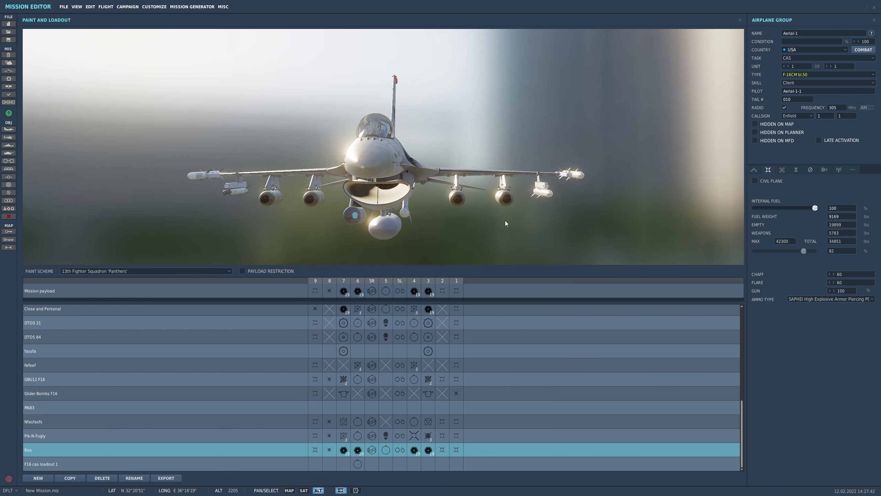
{"action": "left_click_drag", "start_coordinate": [505, 220], "coordinate": [483, 167]}
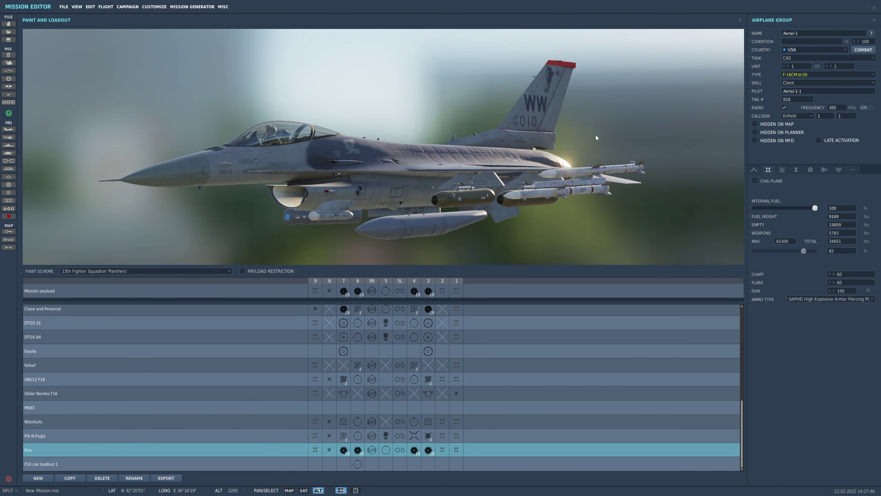
- Rename the airplane group to F16
{"action": "left_click", "coordinate": [800, 35]}
{"action": "key", "text": "BackSpace"}
{"action": "key", "text": "BackSpace"}
{"action": "key", "text": "BackSpace"}
{"action": "key", "text": "BackSpace"}
{"action": "key", "text": "BackSpace"}
{"action": "key", "text": "BackSpace"}
{"action": "key", "text": "BackSpace"}
{"action": "key", "text": "BackSpace"}
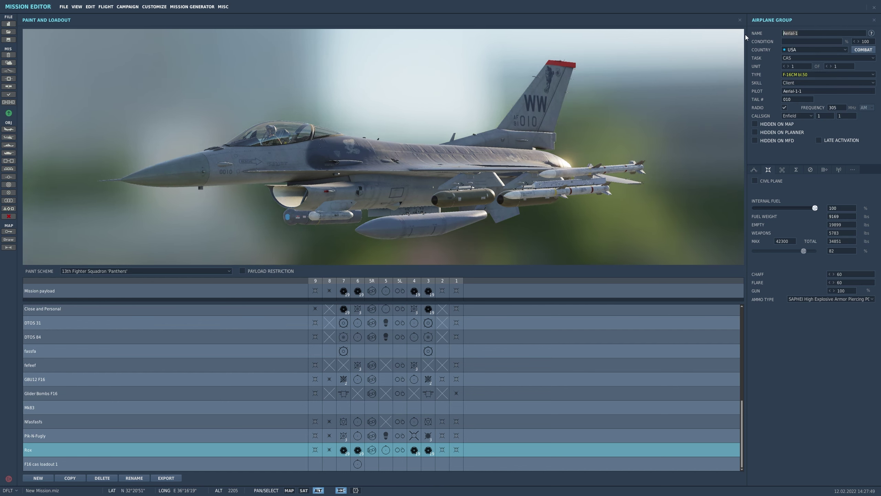
{"action": "type", "text": "F16"}
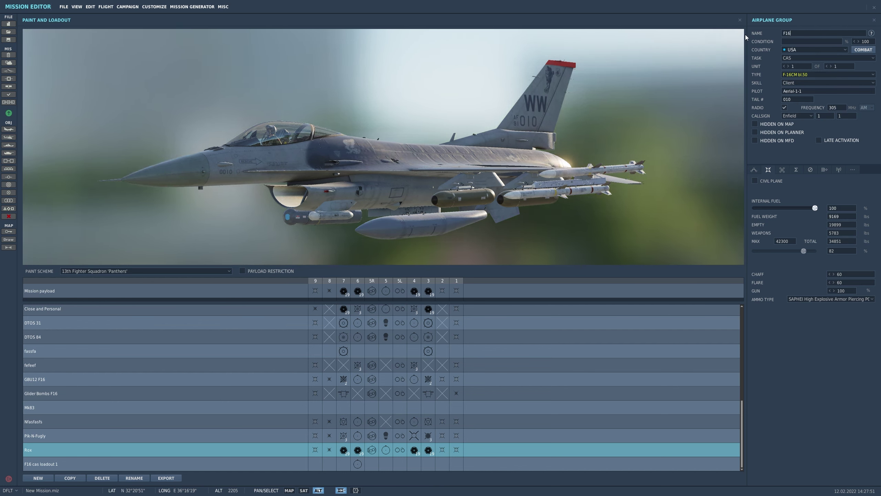
- Increase the F16 group to 4 aircraft and return to its route settings on the map
{"action": "left_click", "coordinate": [831, 67]}
{"action": "left_click", "coordinate": [831, 68]}
{"action": "left_click", "coordinate": [831, 67]}
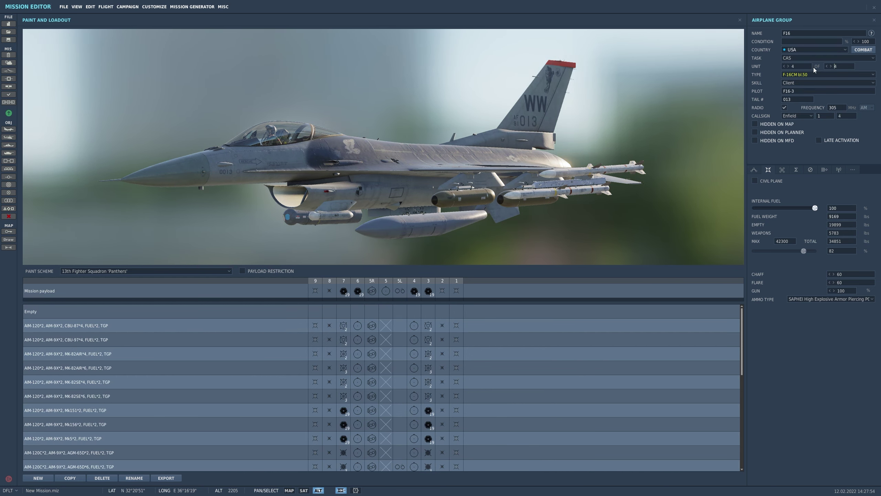
{"action": "left_click", "coordinate": [755, 170]}
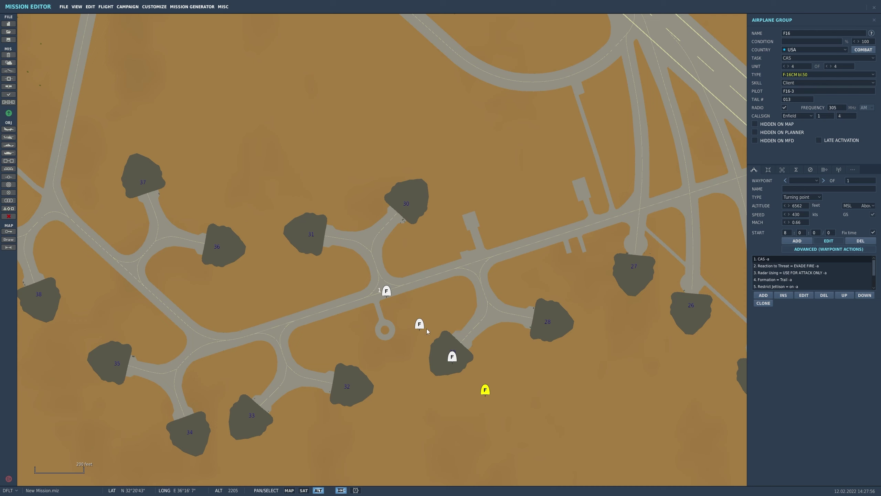
- Rename the pilot of the F16 group's first unit in the Capt Viper style and copy the name
{"action": "left_click", "coordinate": [784, 67]}
{"action": "left_click", "coordinate": [785, 67]}
{"action": "left_click", "coordinate": [785, 67]}
{"action": "left_click", "coordinate": [809, 91]}
{"action": "type", "text": "C"}
{"action": "left_click_drag", "start_coordinate": [777, 92], "coordinate": [783, 93]}
{"action": "key", "text": "ctrl+c"}
- Name the pilots of F16 units 2, 3 and 4 with the copied Capt Viper name, numbered 2, 3 and 4
{"action": "left_click", "coordinate": [790, 66]}
{"action": "key", "text": "ctrl+a"}
{"action": "key", "text": "ctrl+v"}
{"action": "key", "text": "BackSpace"}
{"action": "type", "text": "2"}
{"action": "left_click", "coordinate": [789, 67]}
{"action": "key", "text": "ctrl+a"}
{"action": "key", "text": "ctrl+v"}
{"action": "type", "text": "3"}
{"action": "left_click", "coordinate": [788, 66]}
{"action": "key", "text": "ctrl+a"}
{"action": "key", "text": "ctrl+v"}
{"action": "scroll", "coordinate": [393, 228], "scroll_direction": "down", "scroll_amount": 2}
{"action": "left_click_drag", "start_coordinate": [423, 246], "coordinate": [484, 221]}
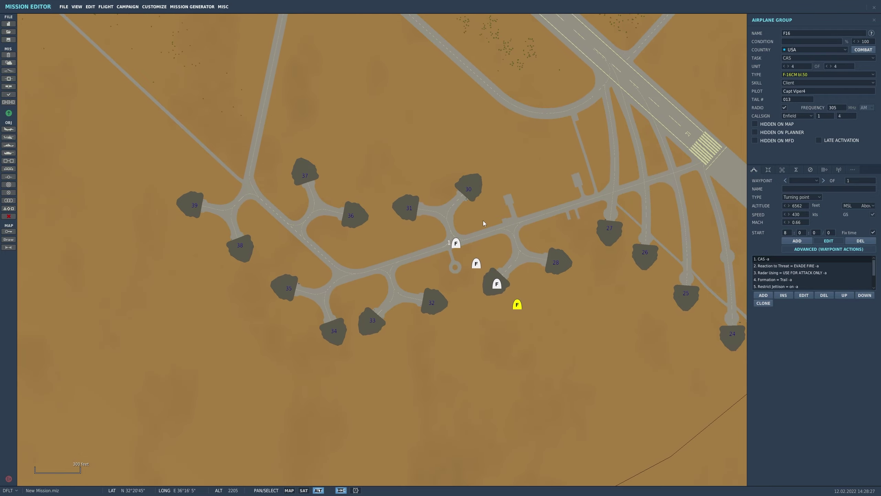
{"action": "scroll", "coordinate": [500, 253], "scroll_direction": "up", "scroll_amount": 2}
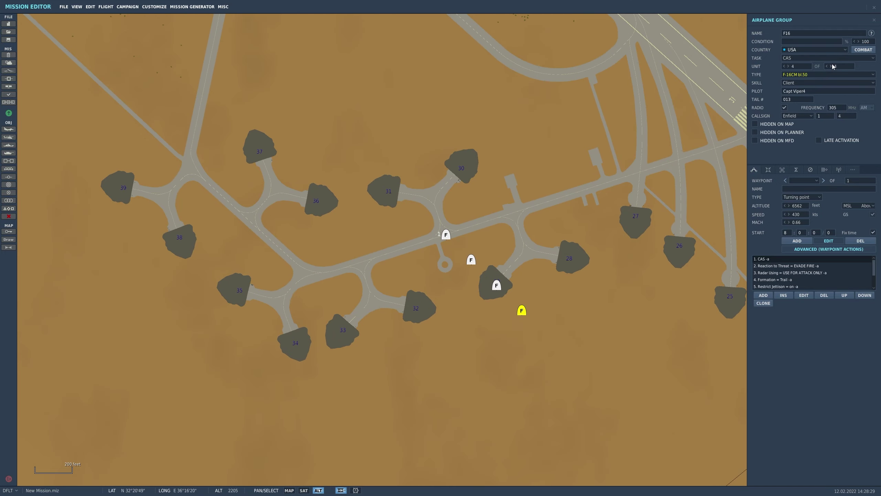
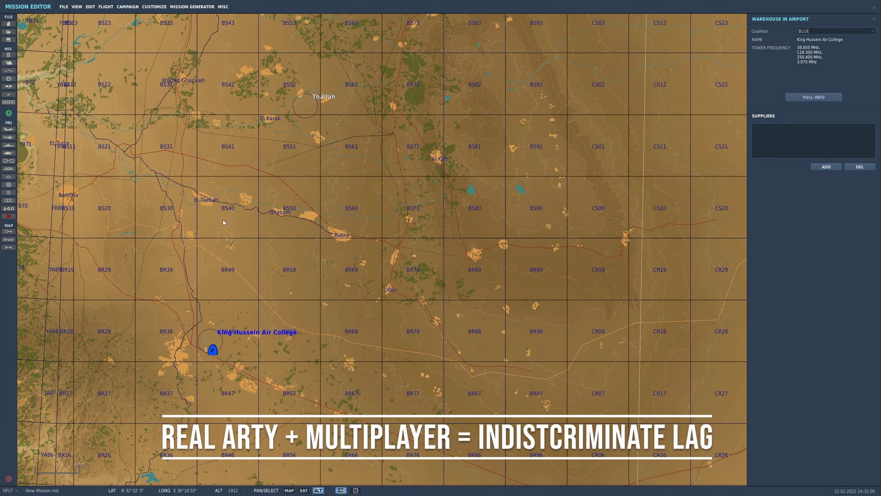
- Place a new artillery vehicle group just north of the river above Busra and set its country to Russia
{"action": "scroll", "coordinate": [338, 167], "scroll_direction": "up", "scroll_amount": 5}
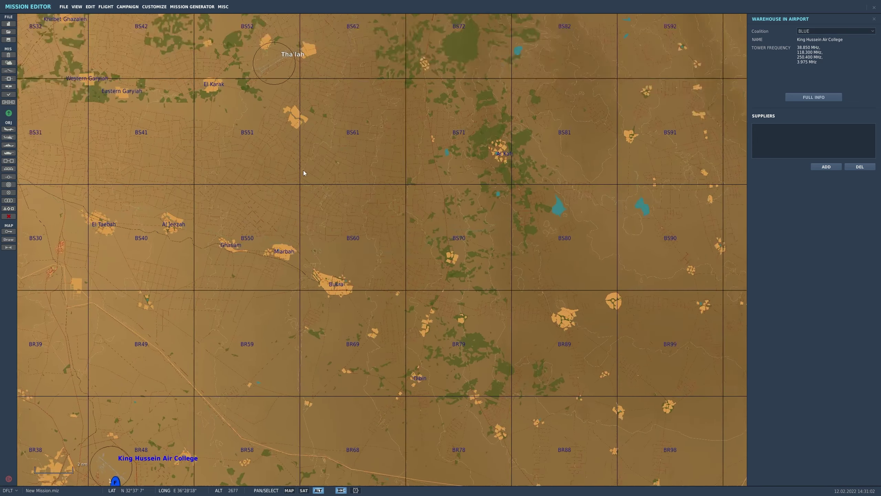
{"action": "scroll", "coordinate": [328, 270], "scroll_direction": "up", "scroll_amount": 3}
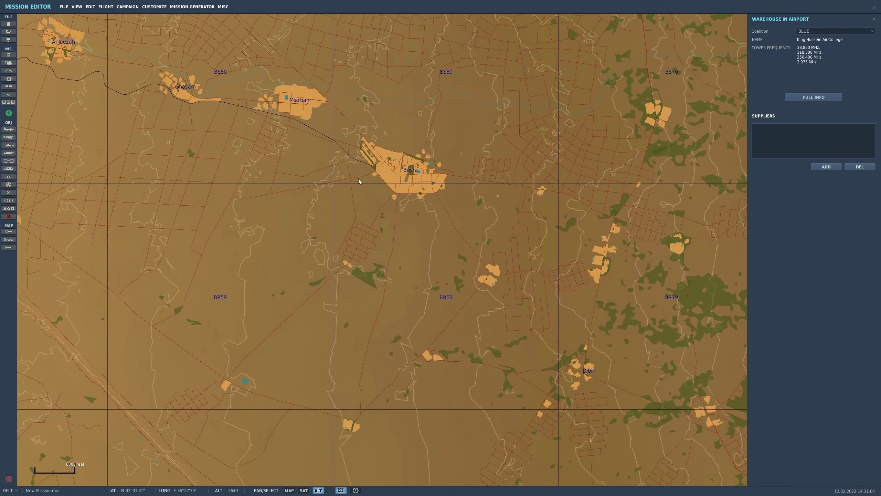
{"action": "scroll", "coordinate": [416, 175], "scroll_direction": "up", "scroll_amount": 2}
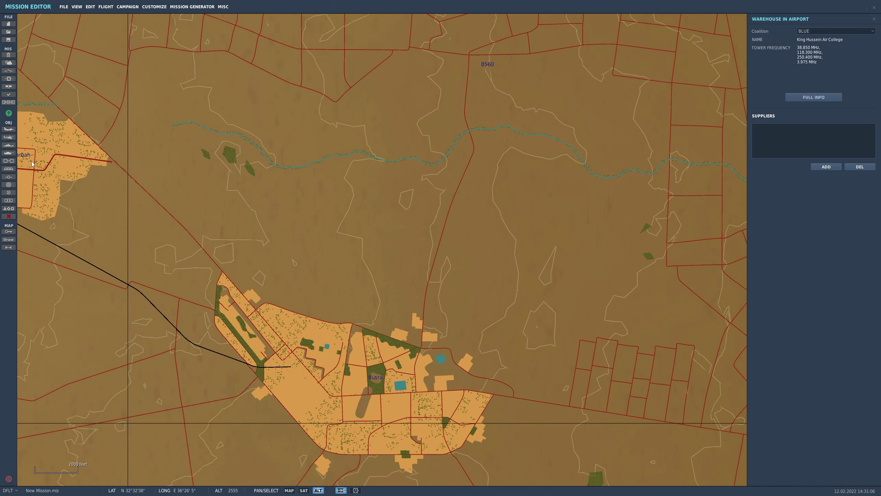
{"action": "left_click", "coordinate": [11, 154]}
{"action": "scroll", "coordinate": [608, 105], "scroll_direction": "up", "scroll_amount": 4}
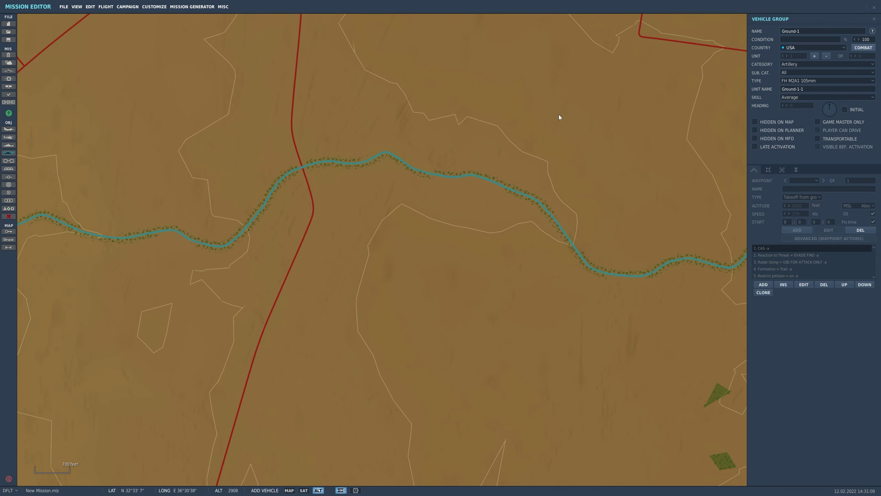
{"action": "left_click", "coordinate": [558, 114]}
{"action": "left_click", "coordinate": [801, 48]}
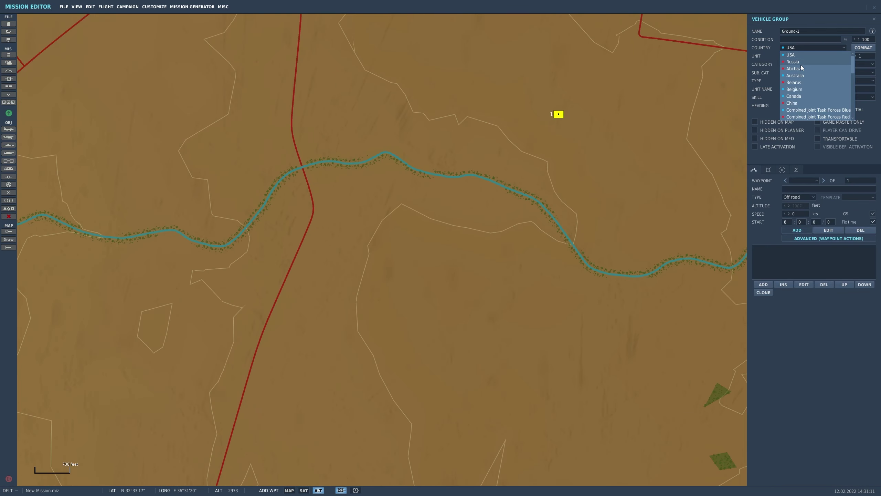
{"action": "left_click", "coordinate": [801, 65]}
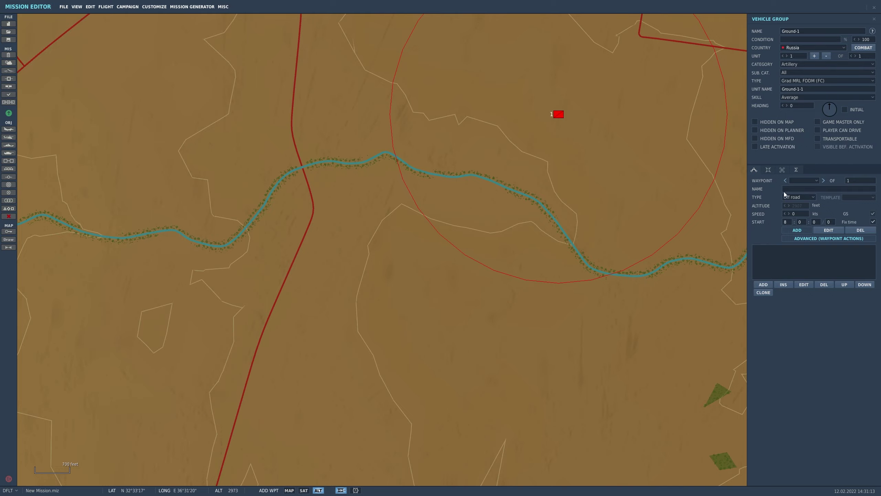
- Change the new group's vehicle type to SPH 2S19 Msta 152mm and return to its route settings
{"action": "left_click", "coordinate": [771, 172]}
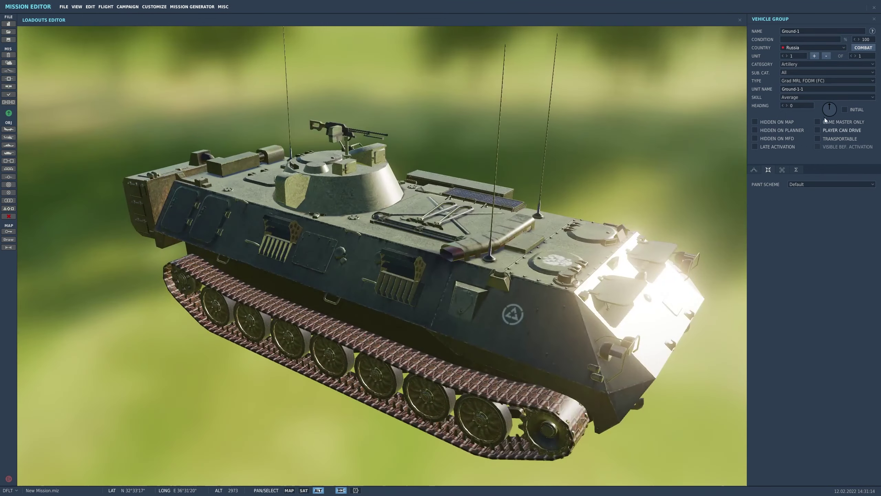
{"action": "left_click", "coordinate": [807, 80]}
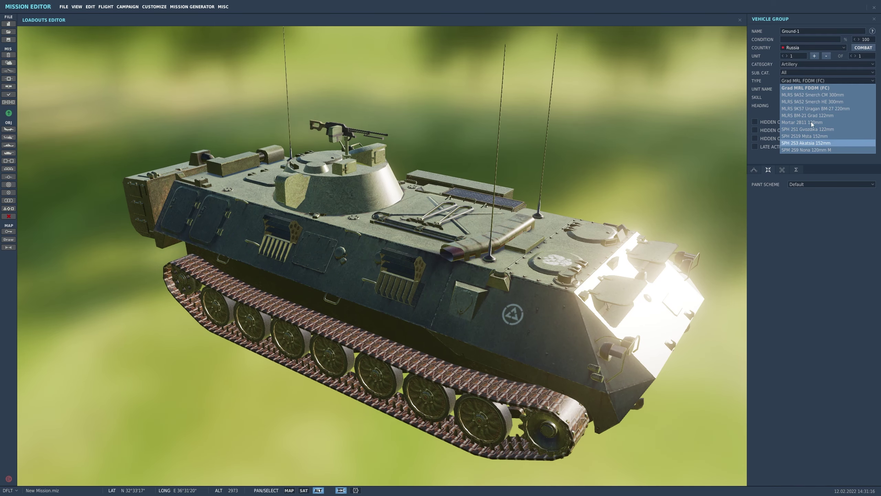
{"action": "left_click", "coordinate": [817, 136]}
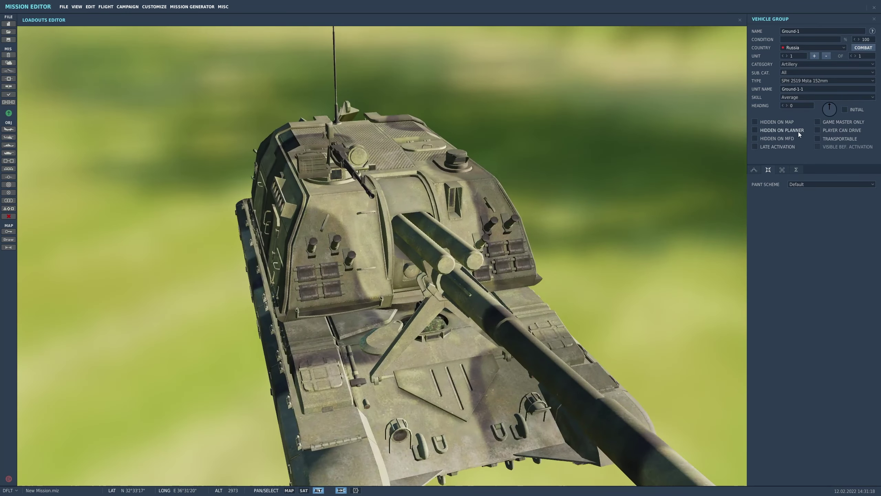
{"action": "left_click", "coordinate": [754, 169]}
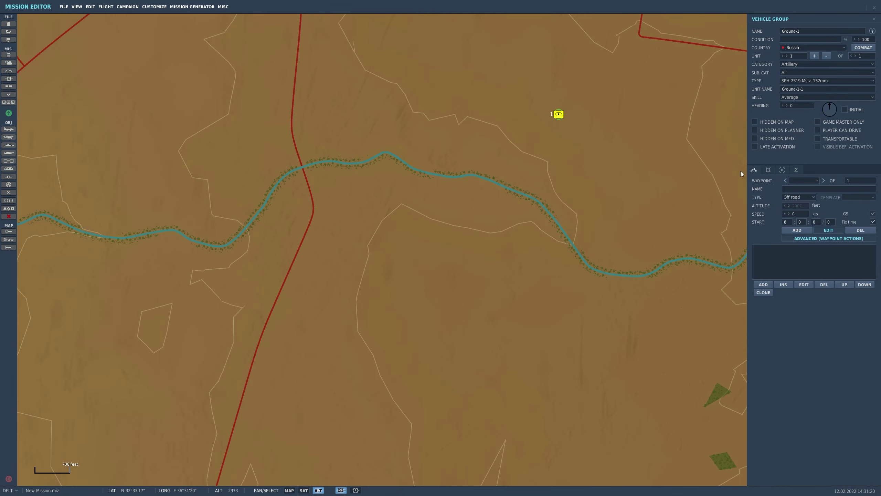
{"action": "scroll", "coordinate": [532, 134], "scroll_direction": "up", "scroll_amount": 2}
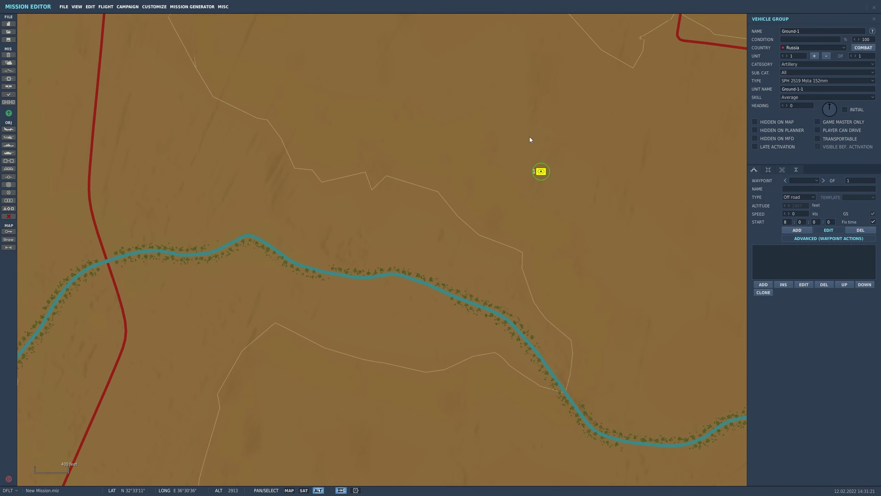
- Set the Msta's heading to 210 and preview its 3D model
{"action": "left_click", "coordinate": [824, 112]}
{"action": "left_click", "coordinate": [768, 170]}
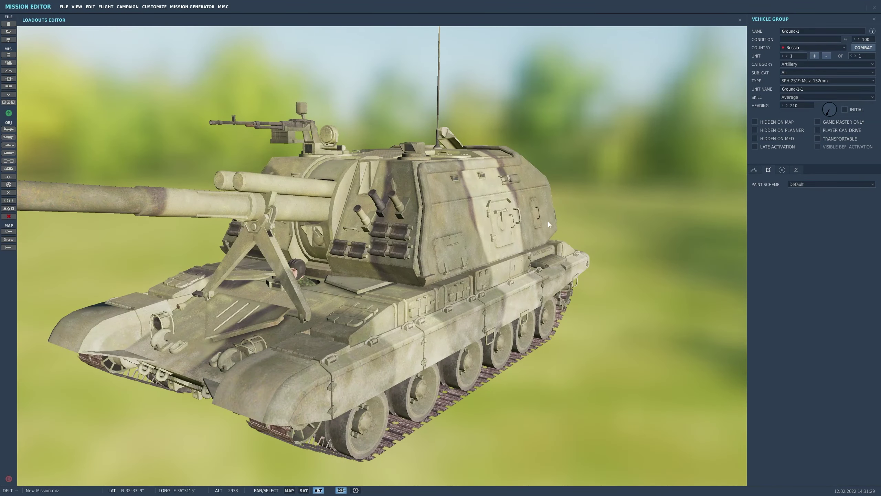
{"action": "left_click", "coordinate": [755, 170]}
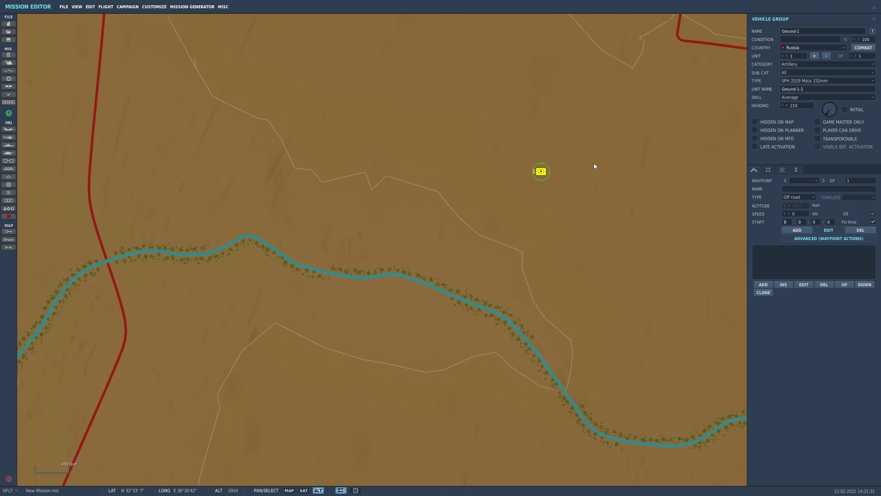
- Increase the Msta group to 4 units and rename the group arty
{"action": "left_click", "coordinate": [855, 58]}
{"action": "left_click", "coordinate": [856, 58]}
{"action": "left_click", "coordinate": [856, 58]}
{"action": "scroll", "coordinate": [707, 75], "scroll_direction": "up", "scroll_amount": 2}
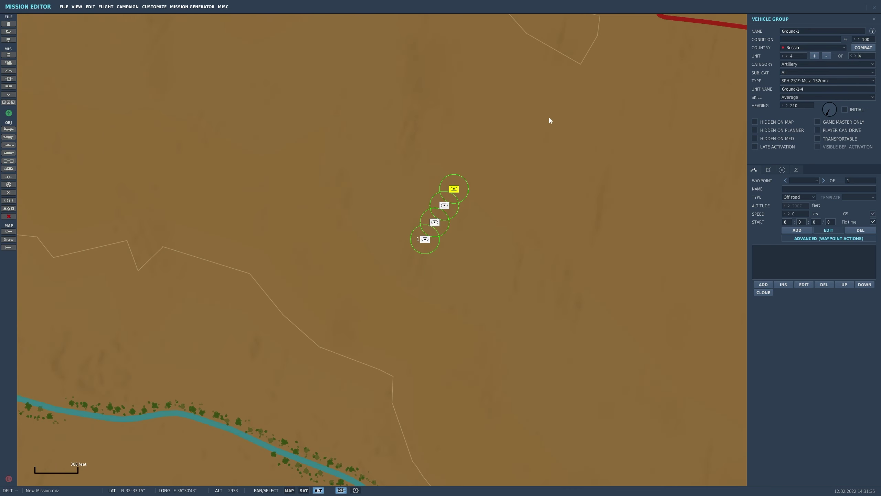
{"action": "type", "text": "arty"}
{"action": "left_click", "coordinate": [535, 187]}
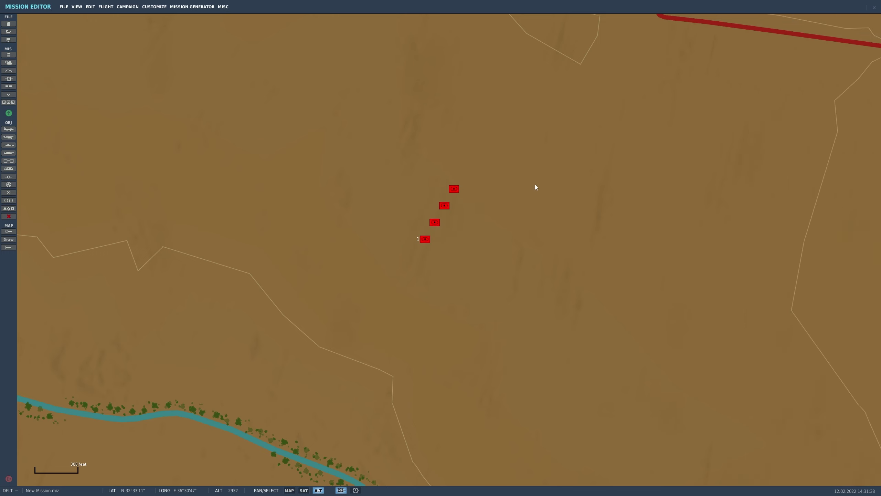
- Place a second artillery group southeast of the Msta line and assign it to Russia
{"action": "left_click", "coordinate": [5, 160]}
{"action": "left_click", "coordinate": [471, 262]}
{"action": "left_click", "coordinate": [792, 50]}
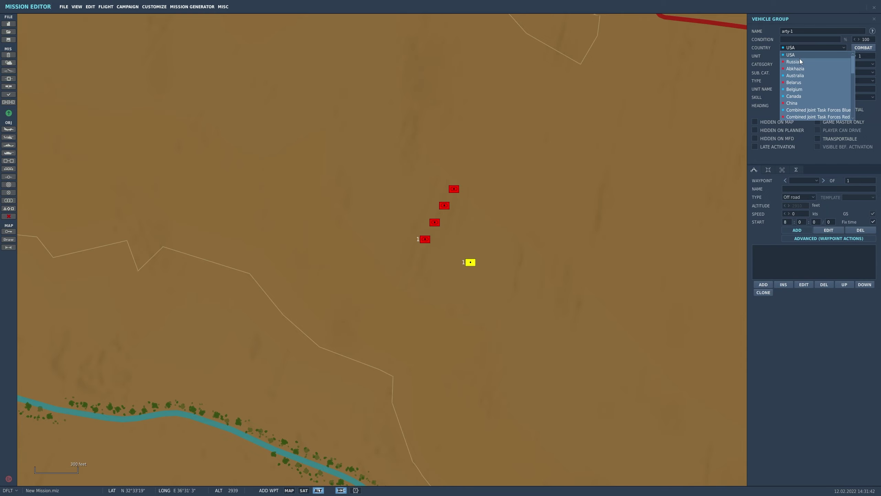
{"action": "left_click", "coordinate": [799, 61]}
- Set the arty-1 group to 5 MLRS 9A52 Smerch CM 300mm launchers
{"action": "left_click", "coordinate": [769, 169]}
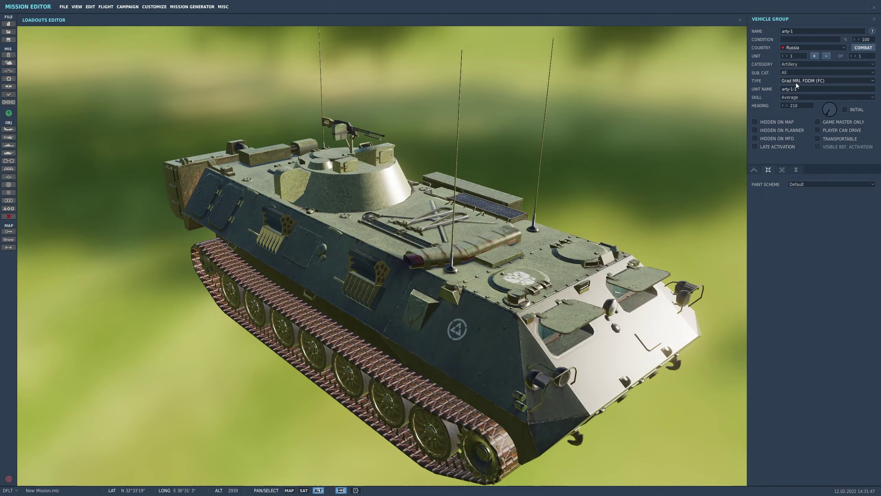
{"action": "left_click", "coordinate": [796, 82]}
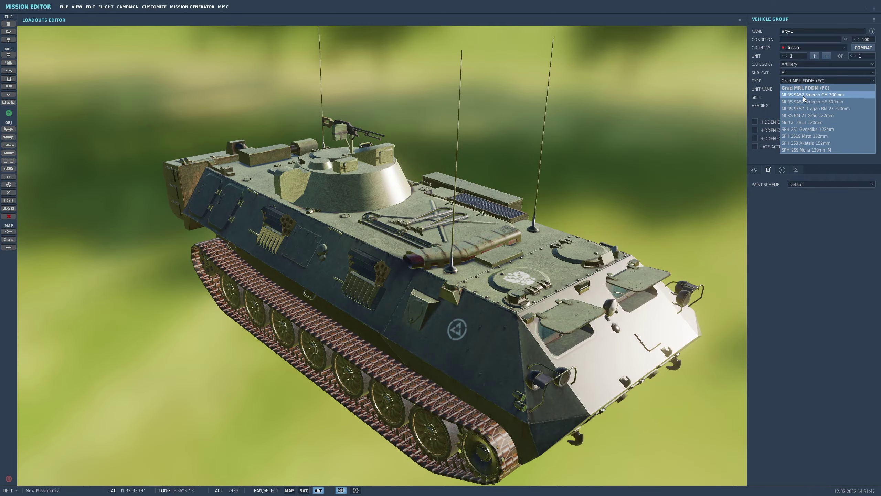
{"action": "left_click", "coordinate": [803, 96]}
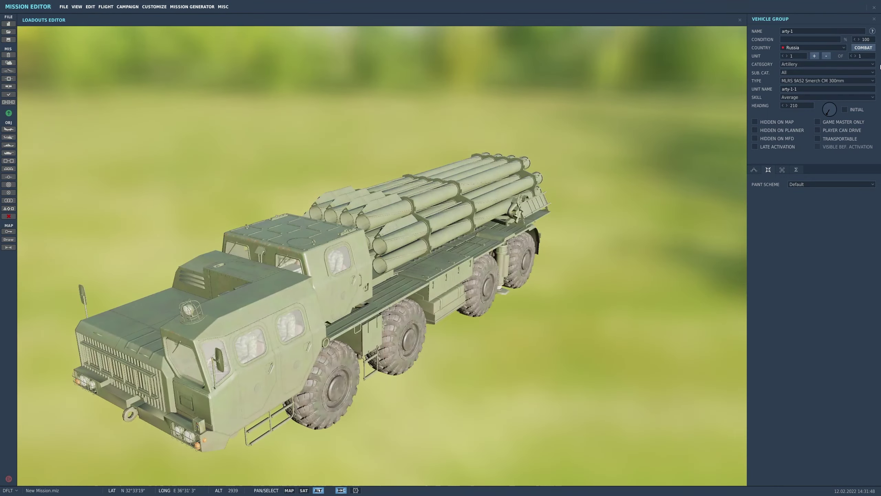
{"action": "double_click", "coordinate": [857, 56]}
{"action": "type", "text": "5"}
{"action": "left_click", "coordinate": [755, 169]}
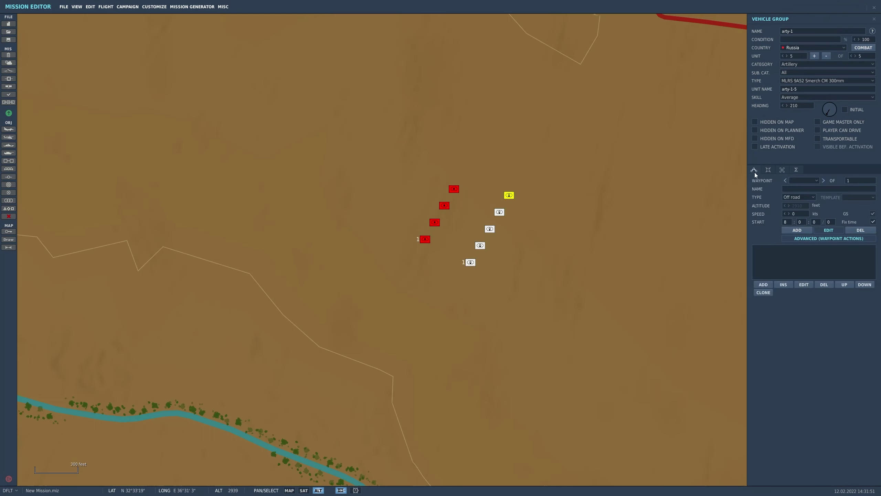
- Place a third artillery group northwest of the Msta line and assign it to Russia
{"action": "left_click", "coordinate": [8, 153]}
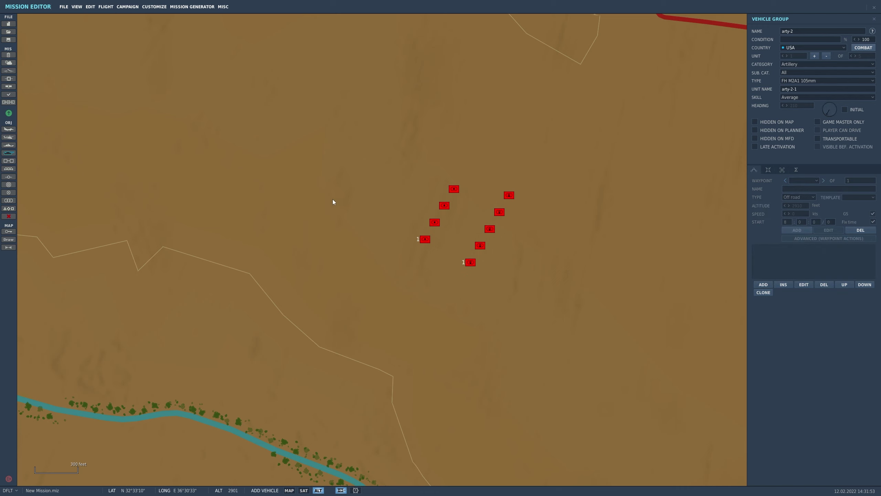
{"action": "left_click", "coordinate": [358, 184]}
{"action": "left_click", "coordinate": [799, 48]}
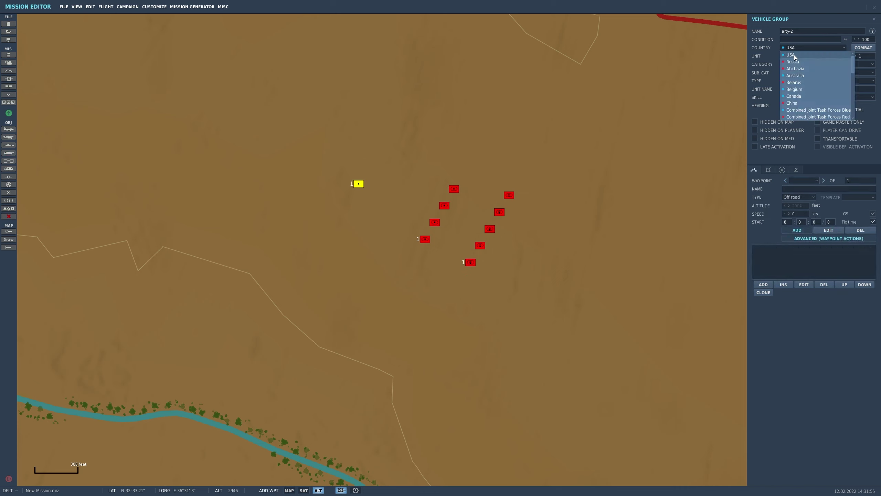
{"action": "left_click", "coordinate": [810, 72]}
- Change arty-2 to MLRS 9K57 Uragan BM-27 220mm and inspect the launcher model from the side
{"action": "left_click", "coordinate": [808, 80]}
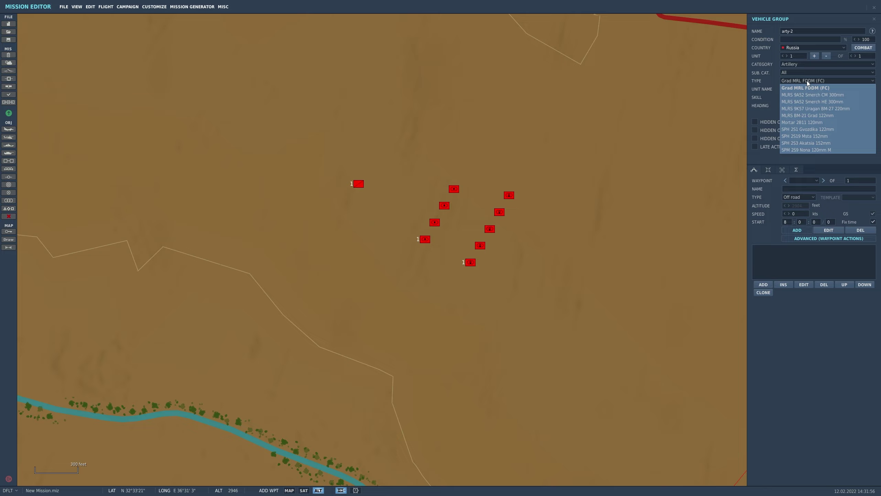
{"action": "left_click", "coordinate": [818, 109]}
{"action": "left_click", "coordinate": [768, 170]}
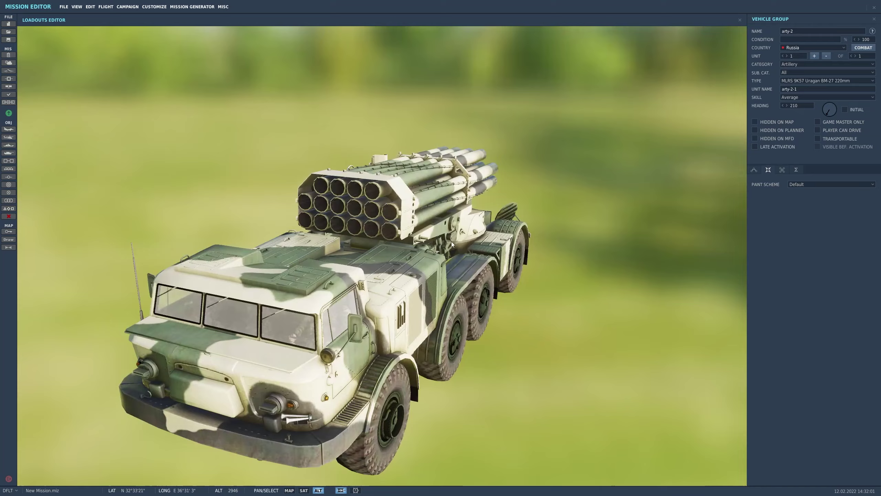
{"action": "left_click_drag", "start_coordinate": [452, 243], "coordinate": [418, 259]}
{"action": "scroll", "coordinate": [427, 285], "scroll_direction": "up", "scroll_amount": 3}
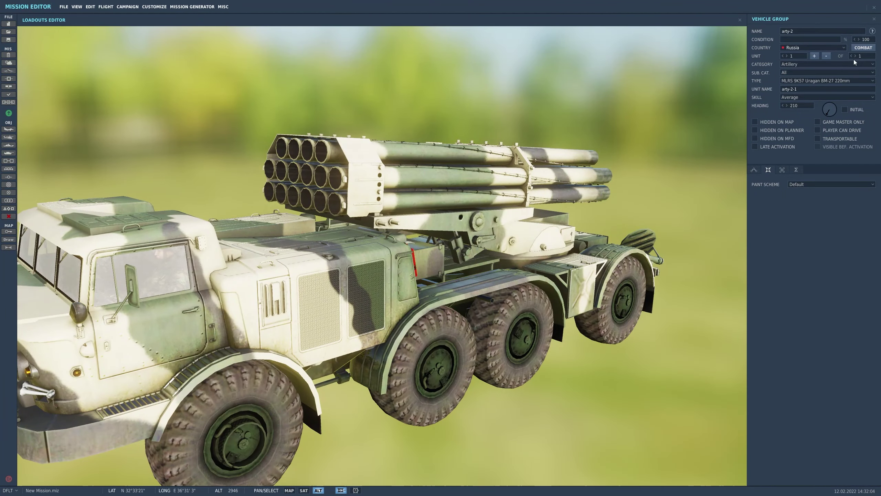
- Increase the Uragan group to 5 units and return to its route settings
{"action": "left_click", "coordinate": [856, 58]}
{"action": "left_click", "coordinate": [856, 57]}
{"action": "left_click", "coordinate": [856, 58]}
{"action": "left_click", "coordinate": [856, 57]}
{"action": "left_click", "coordinate": [755, 169]}
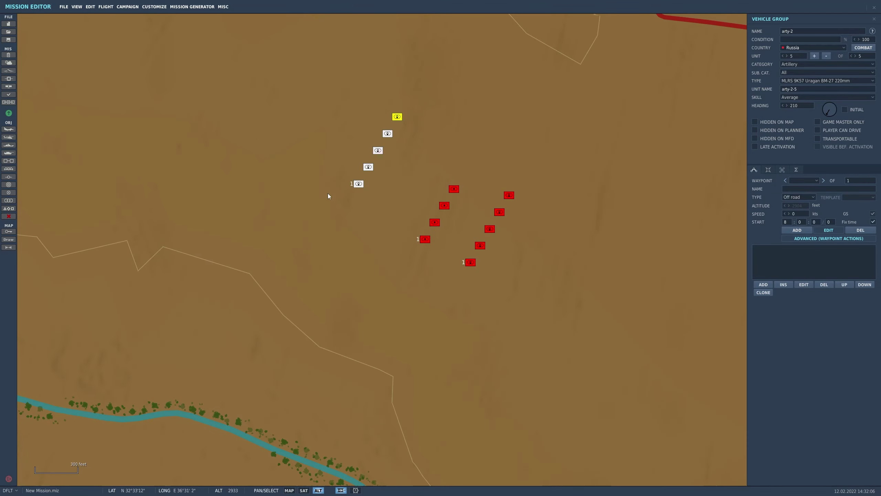
- Place a fourth artillery group west of the Uragan line and assign it to Russia
{"action": "left_click", "coordinate": [9, 153]}
{"action": "left_click", "coordinate": [290, 151]}
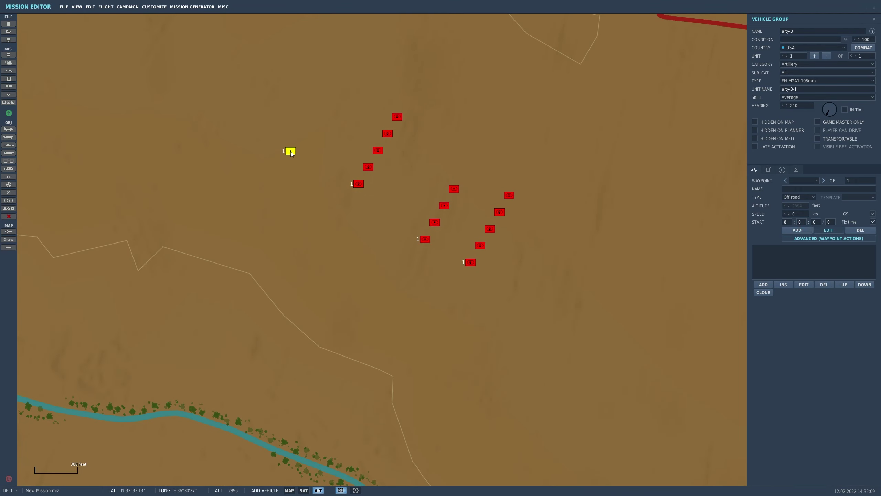
{"action": "left_click", "coordinate": [812, 48]}
{"action": "left_click", "coordinate": [819, 65]}
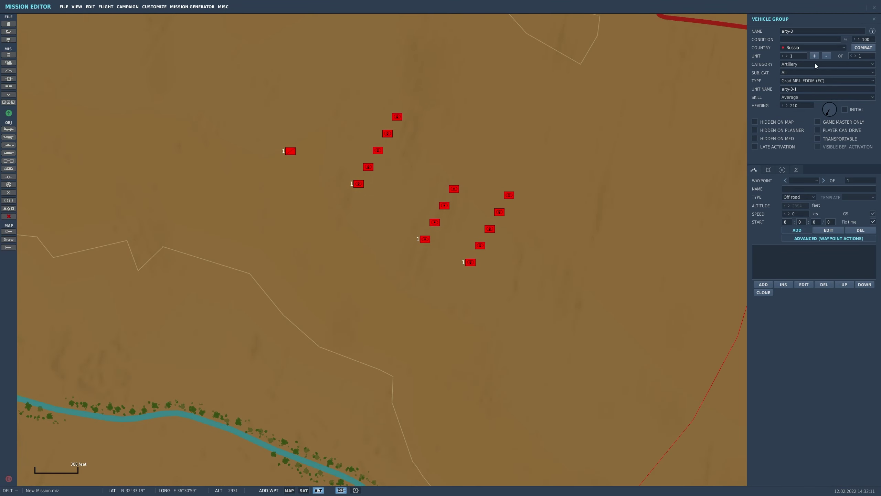
- Change arty-3 to MLRS BM-21 Grad 122mm and inspect the rocket tubes on its model
{"action": "left_click", "coordinate": [814, 80]}
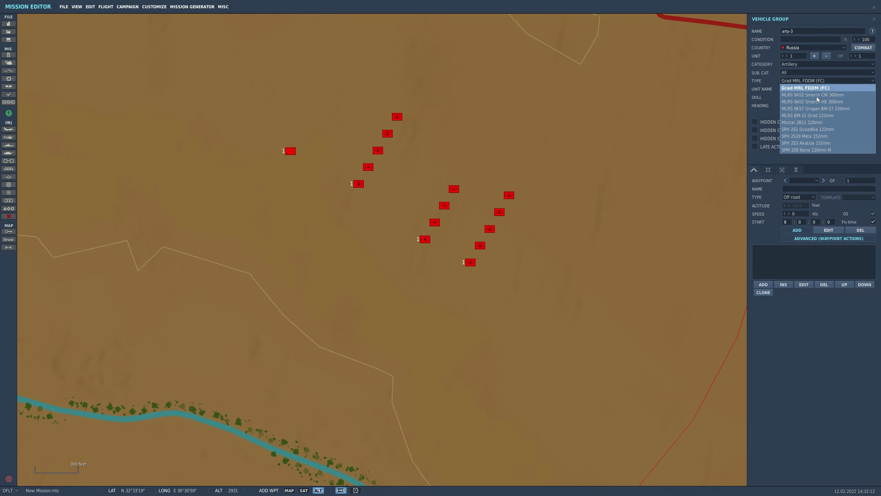
{"action": "left_click", "coordinate": [823, 115]}
{"action": "left_click", "coordinate": [769, 170]}
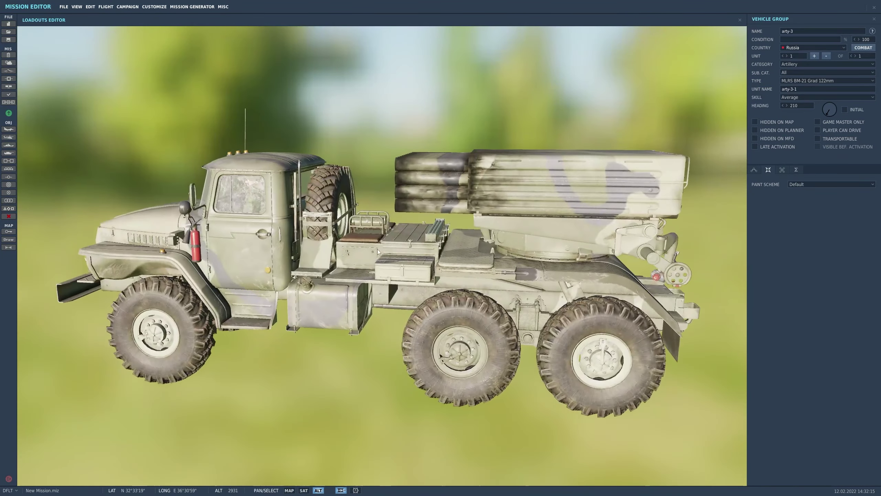
{"action": "scroll", "coordinate": [335, 266], "scroll_direction": "up", "scroll_amount": 5}
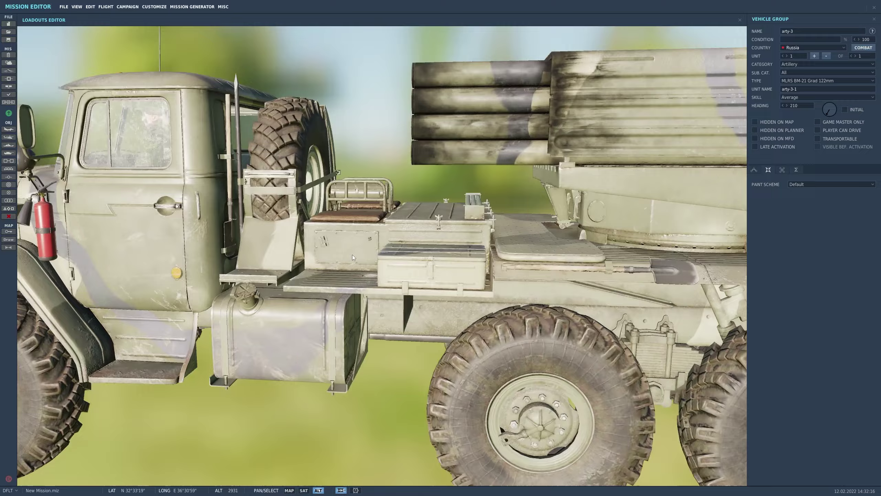
{"action": "left_click_drag", "start_coordinate": [352, 254], "coordinate": [514, 222]}
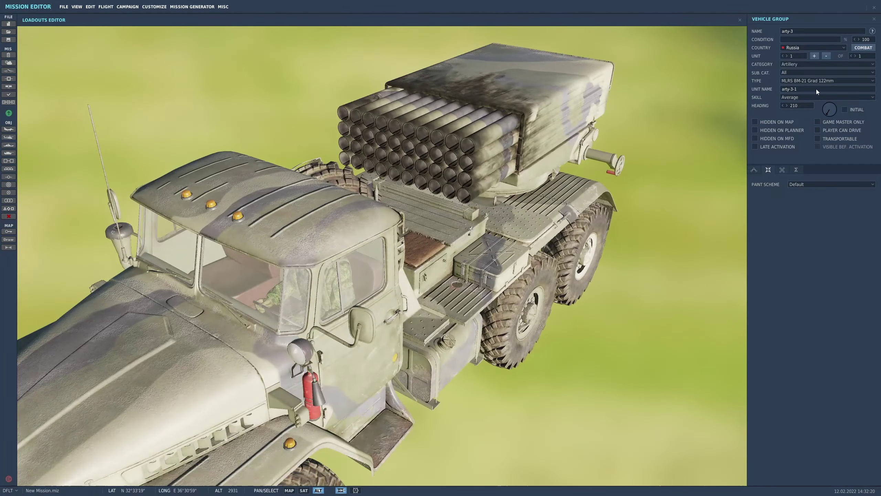
- Return arty-3 to its route settings and increase the Grad group to 5 units
{"action": "left_click", "coordinate": [754, 169]}
{"action": "left_click", "coordinate": [855, 57]}
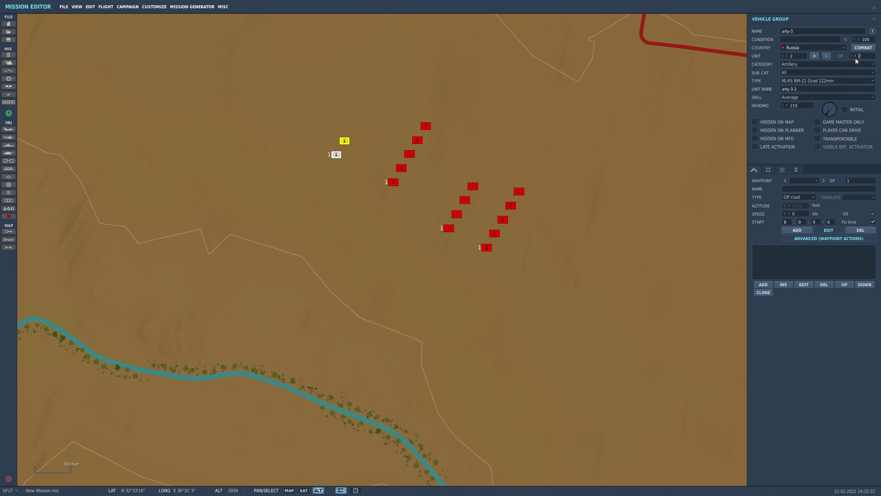
{"action": "left_click", "coordinate": [855, 57]}
{"action": "left_click", "coordinate": [855, 57]}
{"action": "left_click", "coordinate": [855, 57]}
- Reposition the four artillery groups so their diagonal launcher lines sit closer together north of the river
{"action": "left_click_drag", "start_coordinate": [337, 156], "coordinate": [329, 156]}
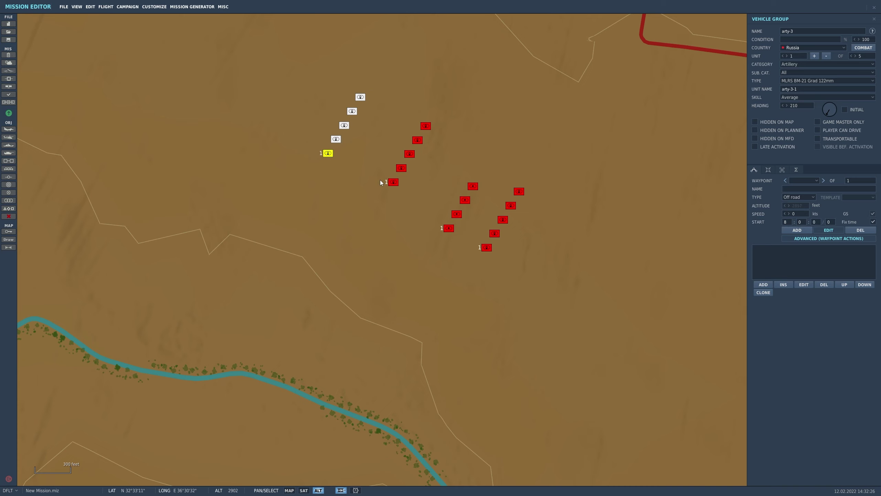
{"action": "left_click_drag", "start_coordinate": [393, 181], "coordinate": [387, 159]}
{"action": "left_click_drag", "start_coordinate": [453, 231], "coordinate": [421, 195]}
{"action": "left_click_drag", "start_coordinate": [489, 250], "coordinate": [472, 198]}
{"action": "scroll", "coordinate": [472, 198], "scroll_direction": "down", "scroll_amount": 4}
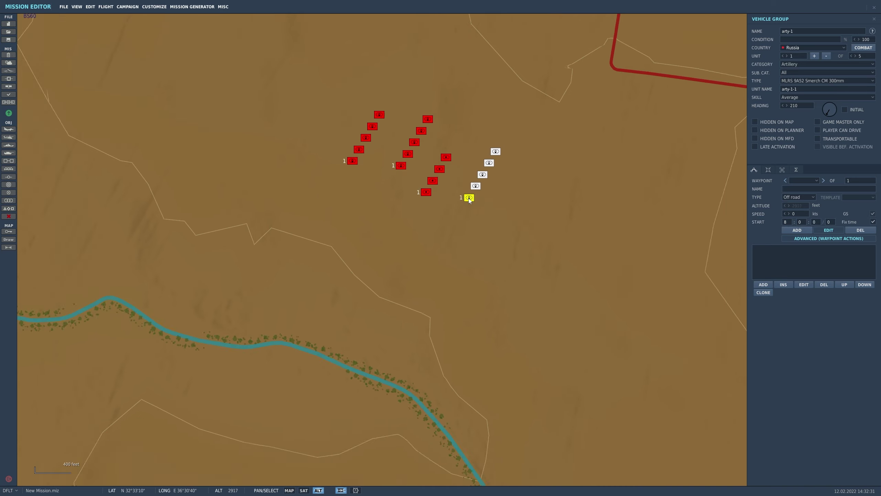
{"action": "scroll", "coordinate": [515, 120], "scroll_direction": "up", "scroll_amount": 3}
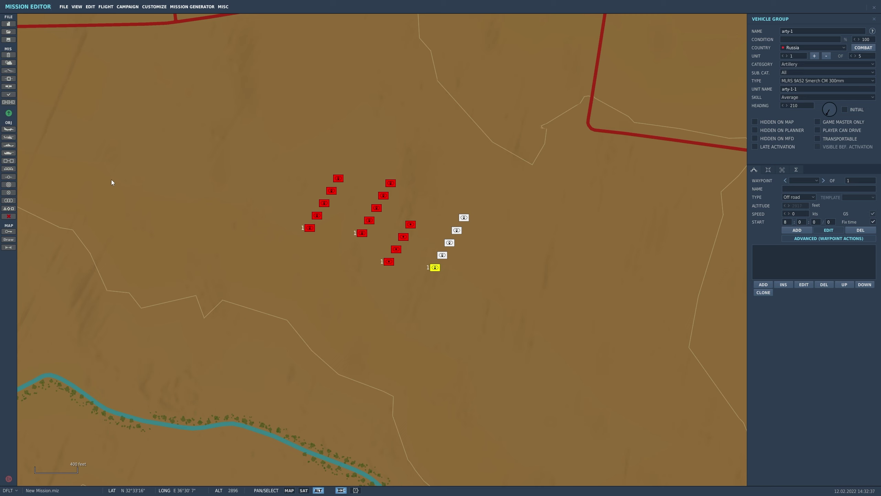
- Place a new vehicle group north of the artillery lines, assign it to Russia and set its category to Air Defence
{"action": "left_click", "coordinate": [9, 153]}
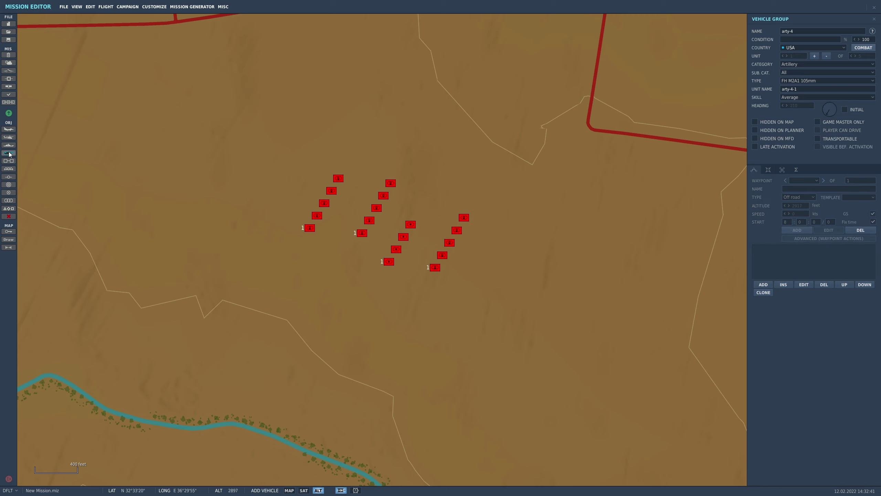
{"action": "left_click", "coordinate": [347, 113]}
{"action": "left_click", "coordinate": [803, 49]}
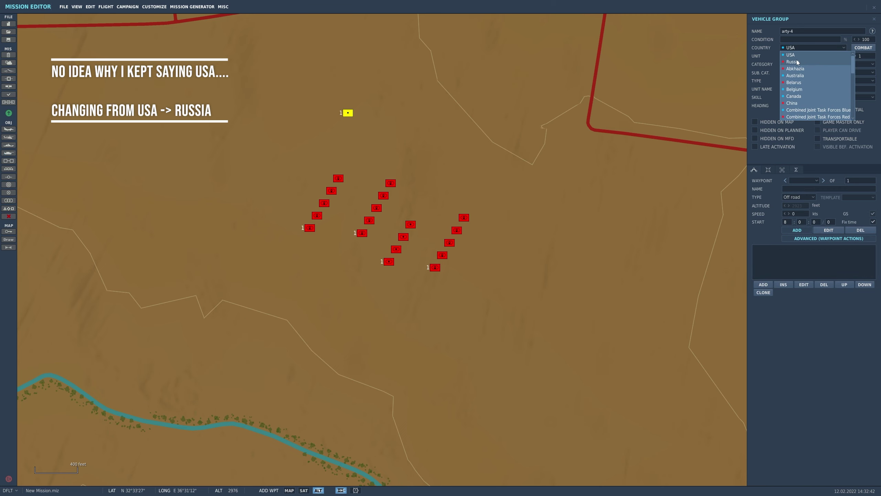
{"action": "left_click", "coordinate": [795, 61]}
{"action": "left_click", "coordinate": [801, 64]}
{"action": "left_click", "coordinate": [802, 72]}
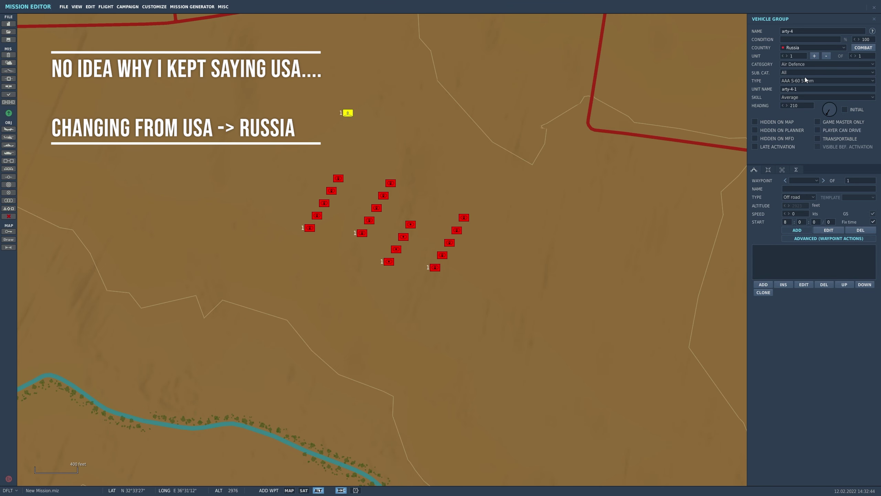
- Set the group's first unit to SAM SA-8 Osa "Gecko" TEL, view its model and set its heading to 227
{"action": "left_click", "coordinate": [801, 77]}
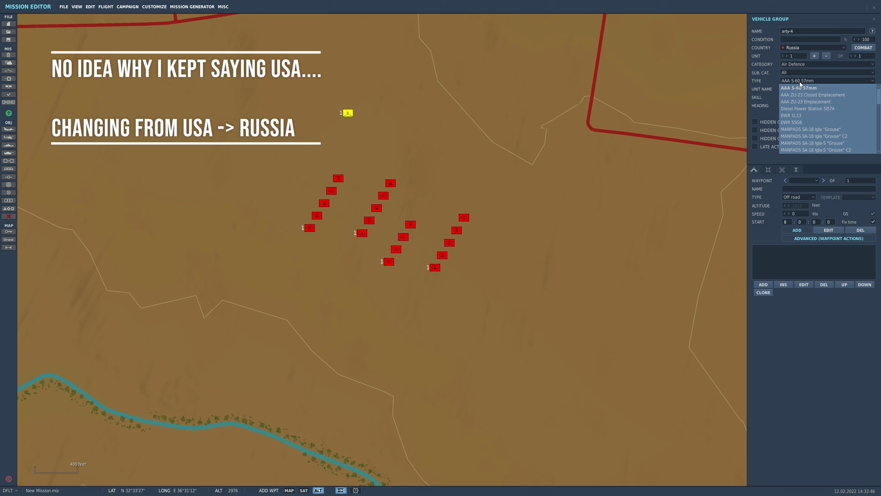
{"action": "scroll", "coordinate": [803, 101], "scroll_direction": "down", "scroll_amount": 7}
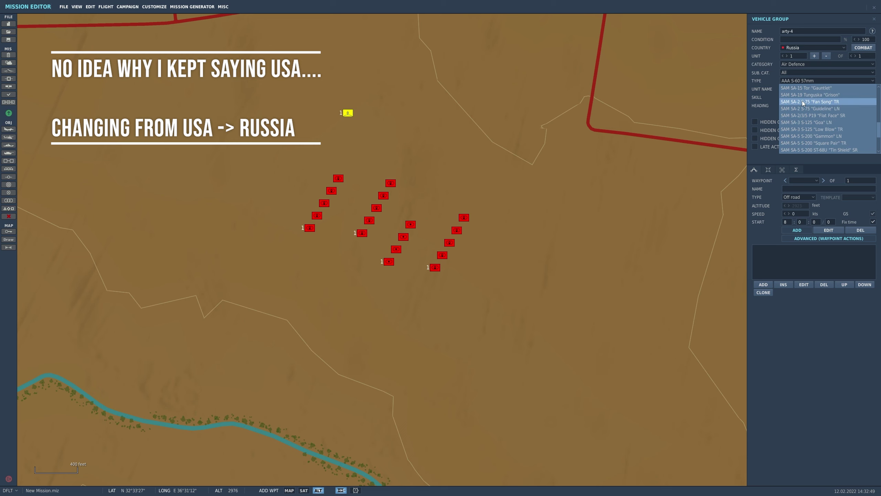
{"action": "scroll", "coordinate": [802, 101], "scroll_direction": "down", "scroll_amount": 3}
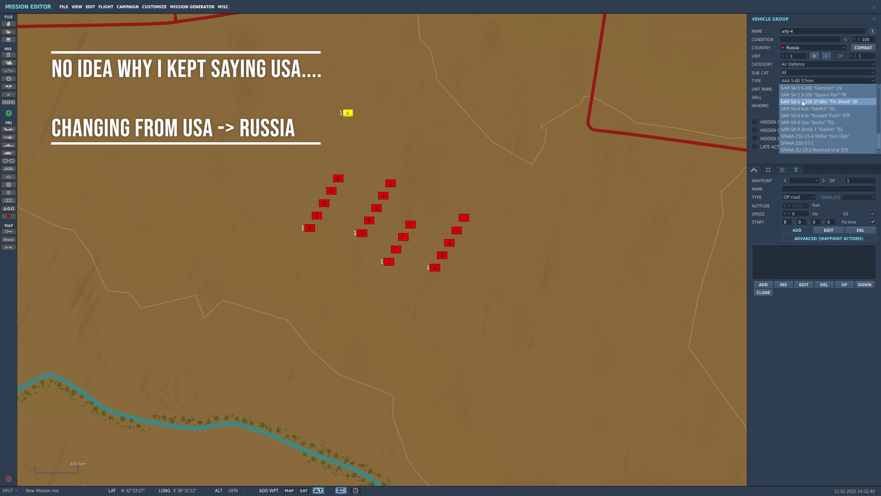
{"action": "left_click", "coordinate": [795, 121]}
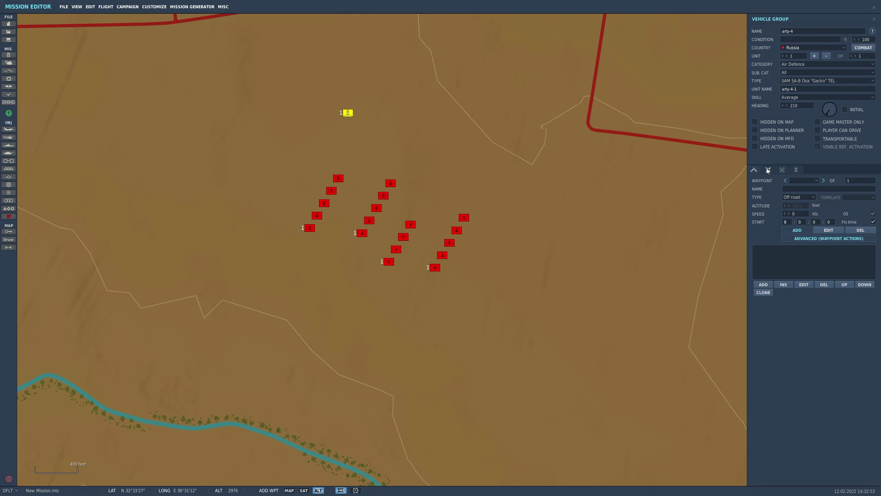
{"action": "left_click", "coordinate": [769, 169]}
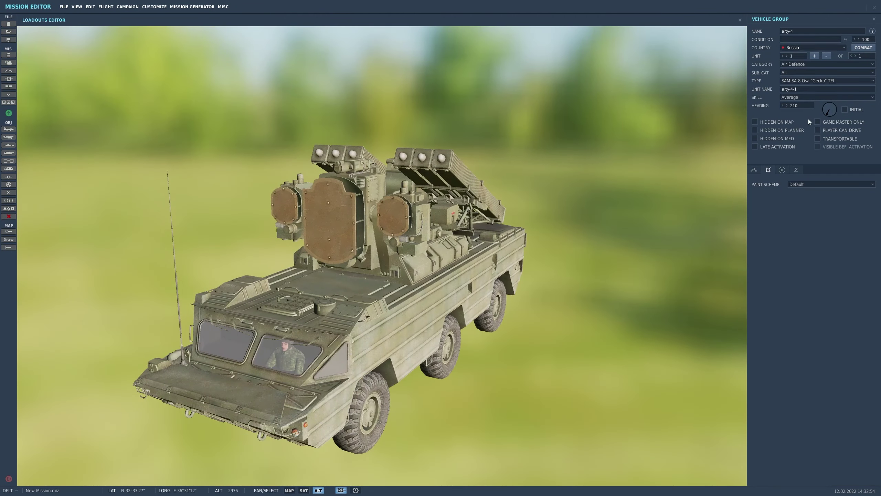
{"action": "left_click", "coordinate": [825, 114]}
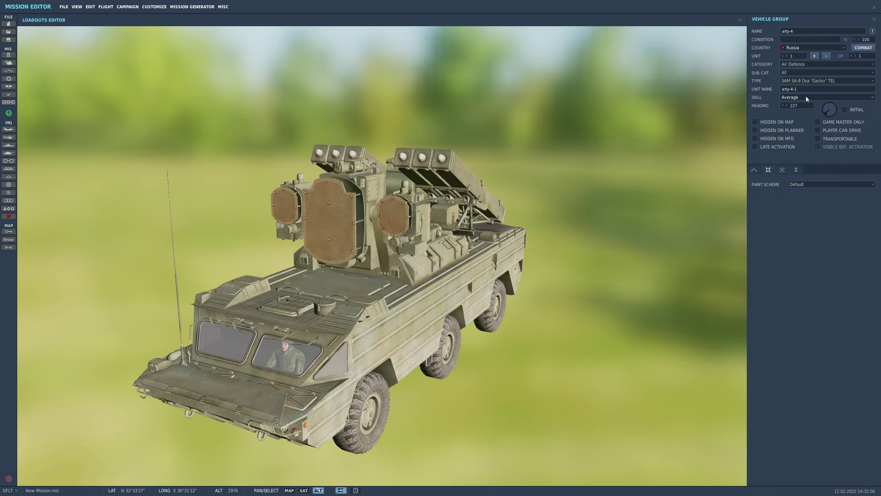
- Add a second unit to the air defence group and make it a SAM SA-9 Strela 1 "Gaskin" TEL
{"action": "left_click", "coordinate": [856, 57]}
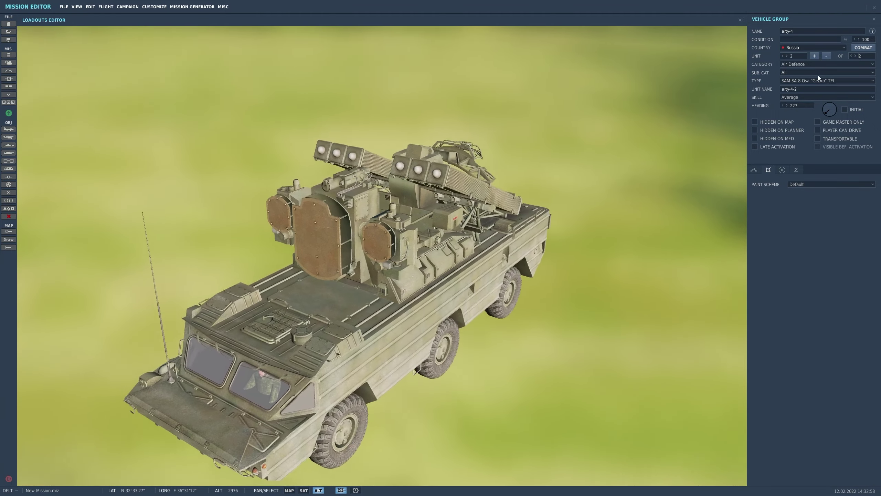
{"action": "left_click", "coordinate": [810, 81]}
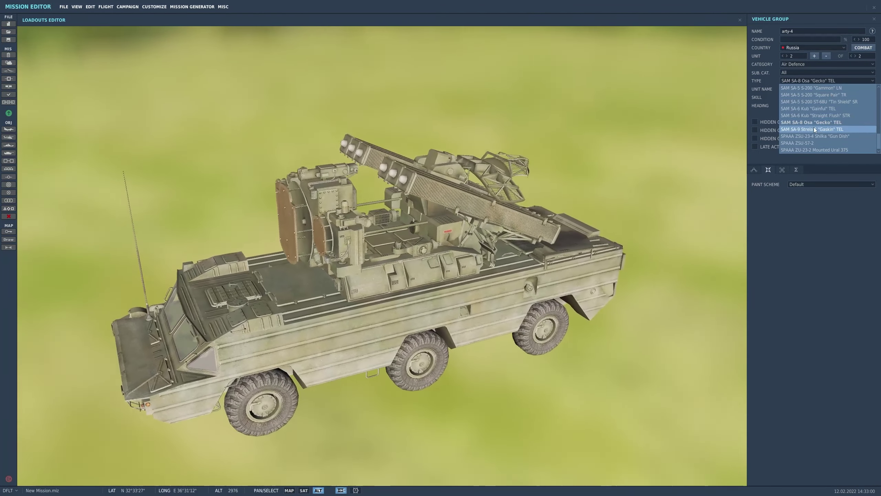
{"action": "left_click", "coordinate": [814, 128]}
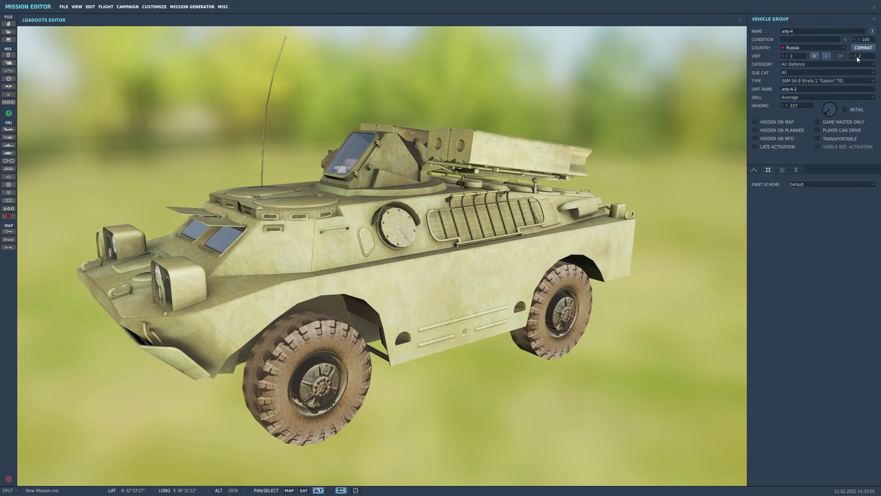
- Add a third unit to the air defence group and make it an SPAAA ZSU-23-4 Shilka "Gun Dish"
{"action": "left_click", "coordinate": [856, 56]}
{"action": "left_click", "coordinate": [839, 81]}
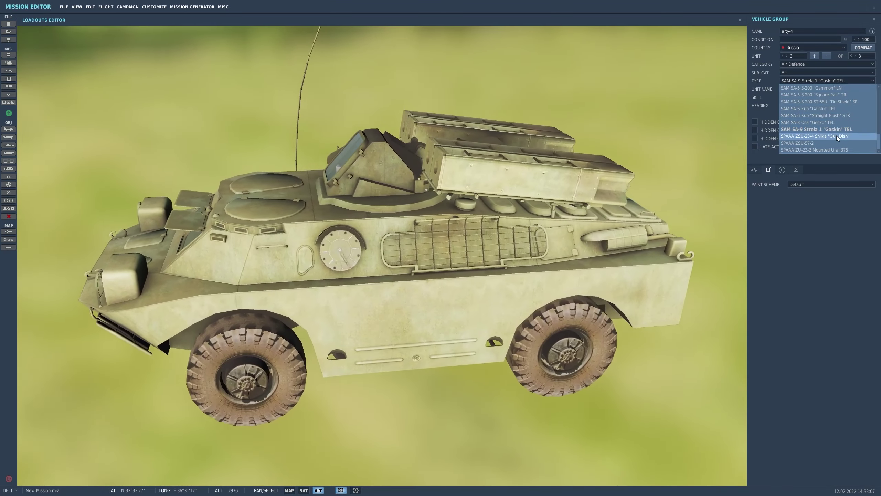
{"action": "left_click", "coordinate": [837, 136]}
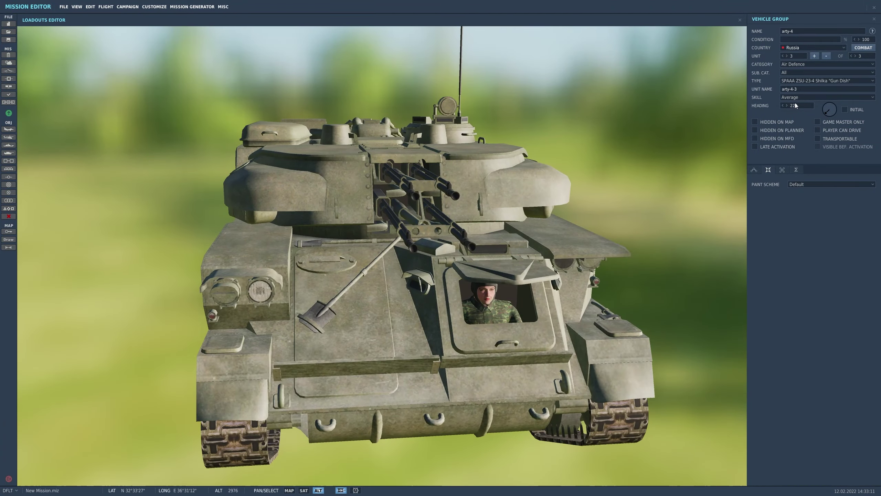
{"action": "left_click", "coordinate": [811, 97]}
{"action": "left_click", "coordinate": [812, 97]}
- Rename the air defence group to RED Sam and move it farther east, north of the artillery lines
{"action": "left_click", "coordinate": [754, 169]}
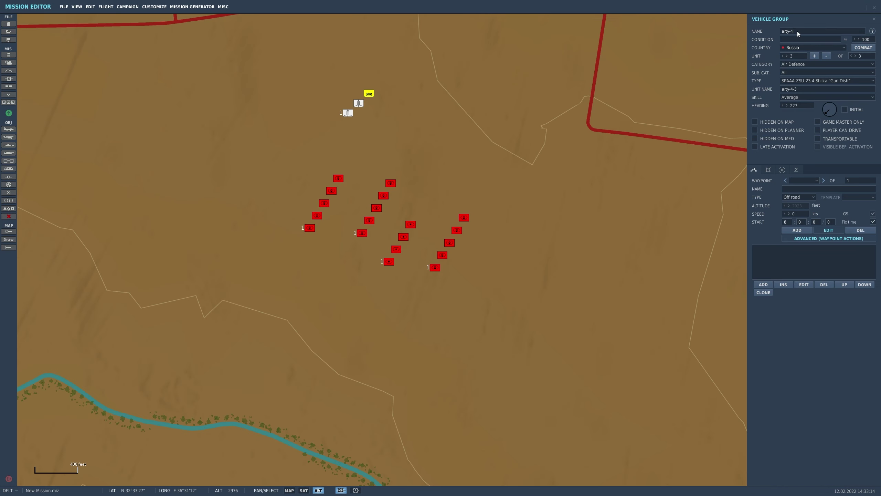
{"action": "type", "text": "RED Sam"}
{"action": "left_click", "coordinate": [331, 139]}
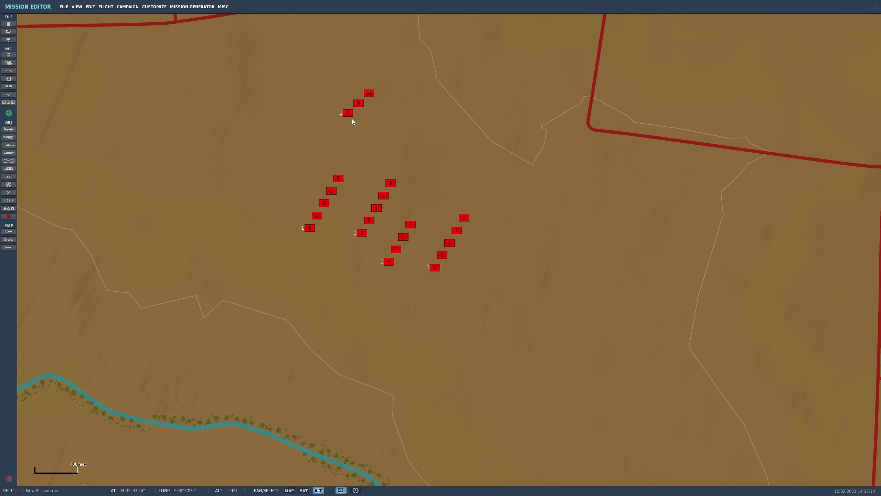
{"action": "left_click_drag", "start_coordinate": [349, 115], "coordinate": [420, 127]}
- Examine how far the RED Sam range rings reach around Busra and toward King Hussein Air College
{"action": "scroll", "coordinate": [422, 126], "scroll_direction": "down", "scroll_amount": 5}
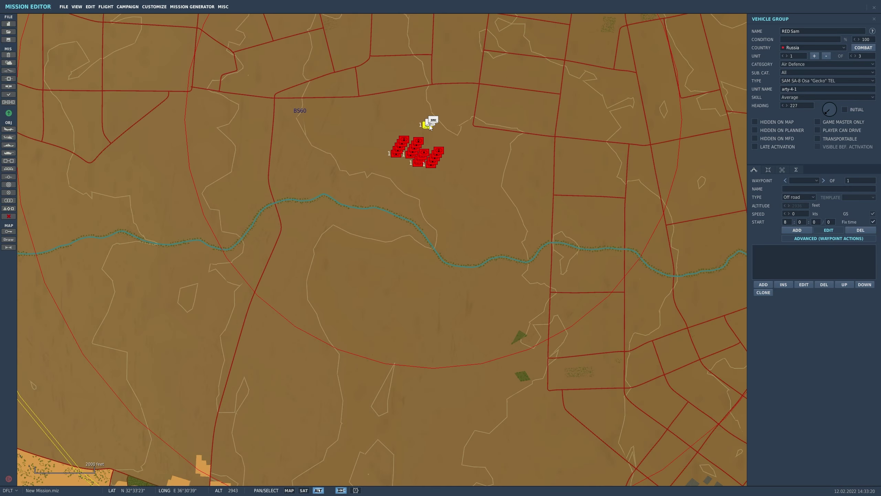
{"action": "scroll", "coordinate": [430, 127], "scroll_direction": "down", "scroll_amount": 1}
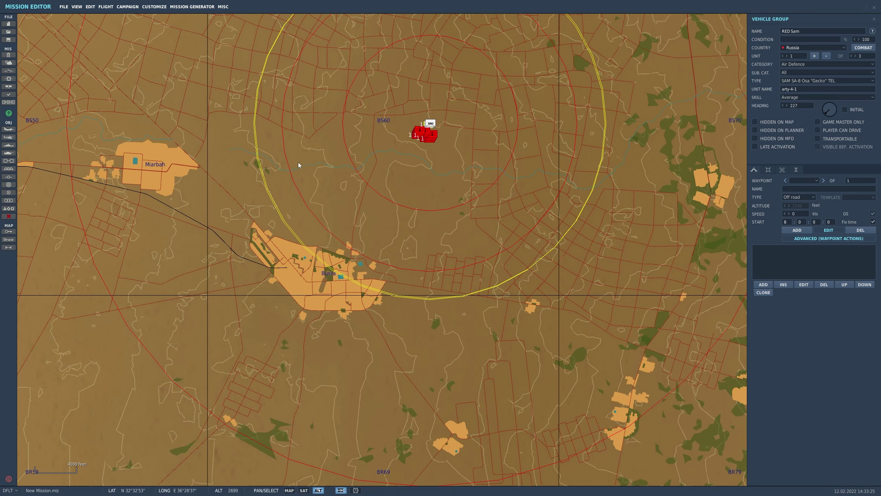
{"action": "scroll", "coordinate": [191, 390], "scroll_direction": "down", "scroll_amount": 3}
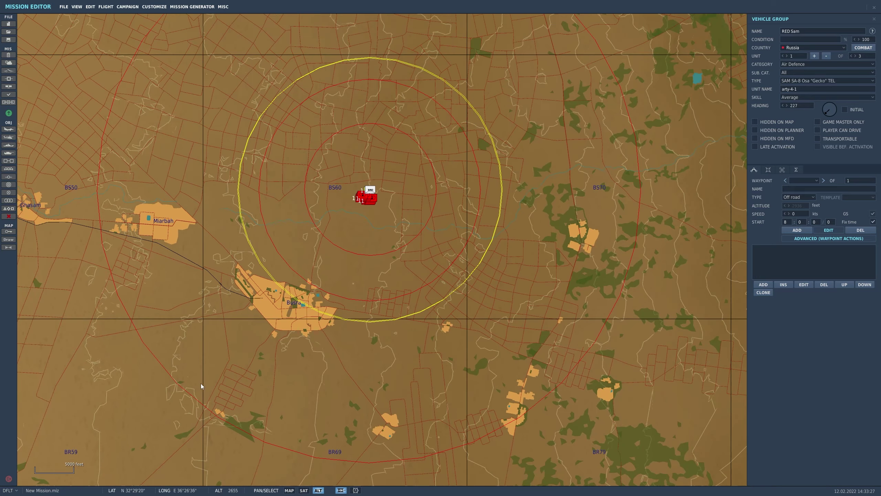
{"action": "left_click_drag", "start_coordinate": [210, 381], "coordinate": [368, 240]}
{"action": "scroll", "coordinate": [403, 231], "scroll_direction": "down", "scroll_amount": 2}
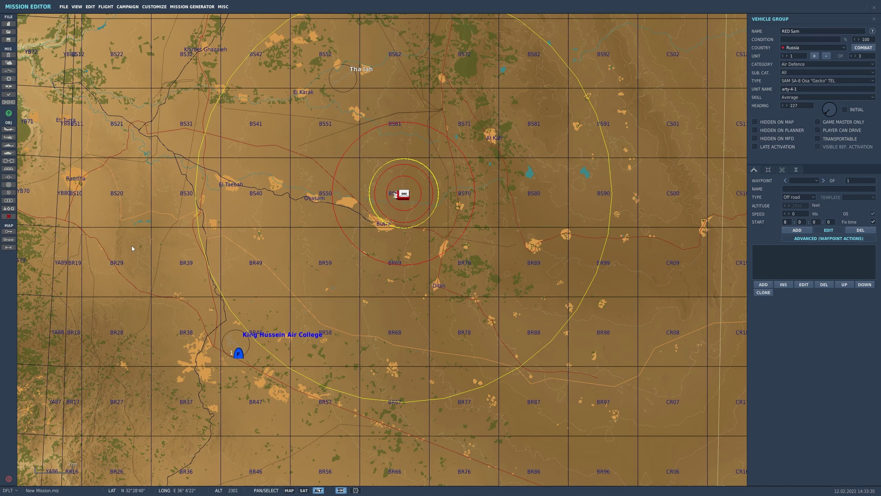
{"action": "scroll", "coordinate": [383, 210], "scroll_direction": "up", "scroll_amount": 2}
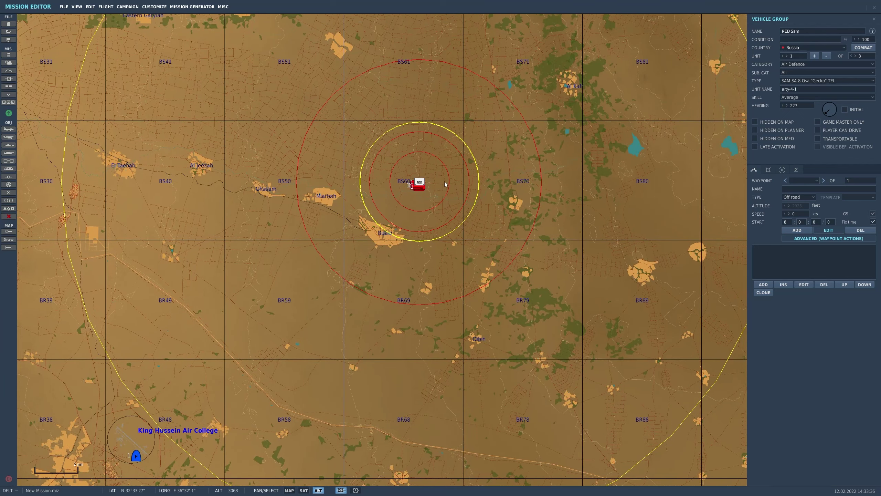
- Rearrange the three RED Sam units into a small triangle north of the artillery and hide the group on the MFD
{"action": "scroll", "coordinate": [417, 184], "scroll_direction": "up", "scroll_amount": 3}
{"action": "scroll", "coordinate": [409, 189], "scroll_direction": "up", "scroll_amount": 2}
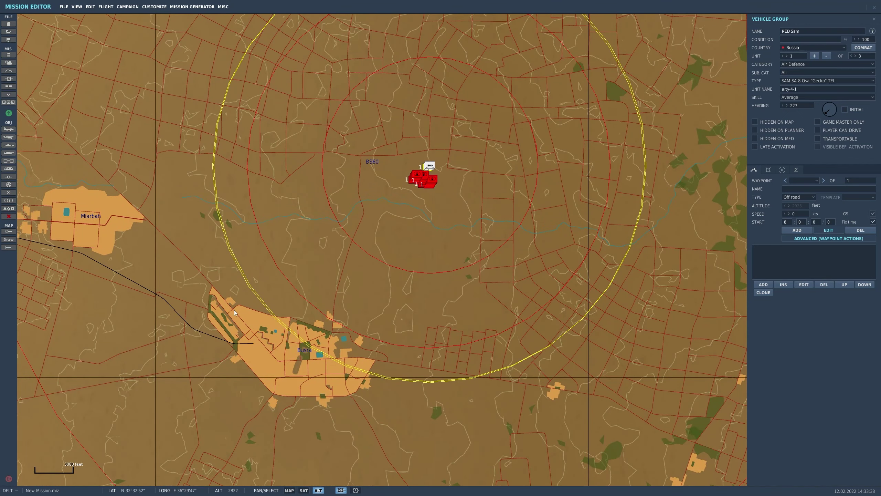
{"action": "scroll", "coordinate": [426, 172], "scroll_direction": "up", "scroll_amount": 6}
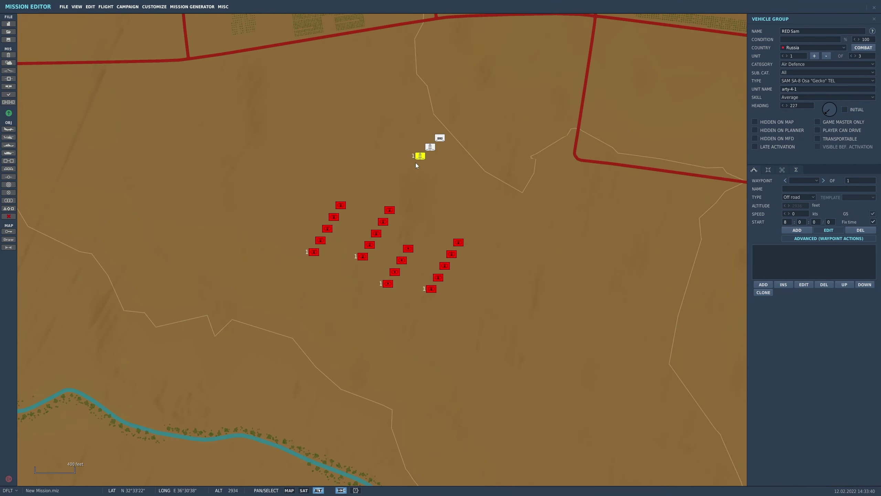
{"action": "scroll", "coordinate": [406, 163], "scroll_direction": "up", "scroll_amount": 2}
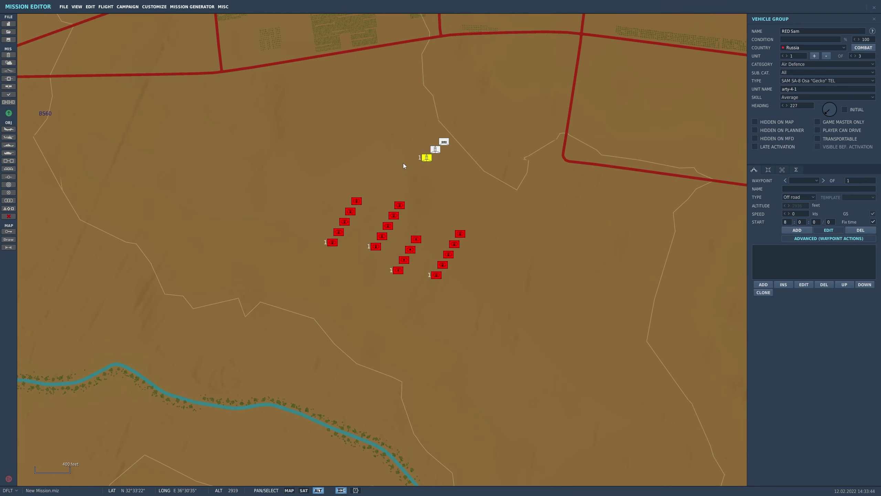
{"action": "scroll", "coordinate": [412, 153], "scroll_direction": "up", "scroll_amount": 1}
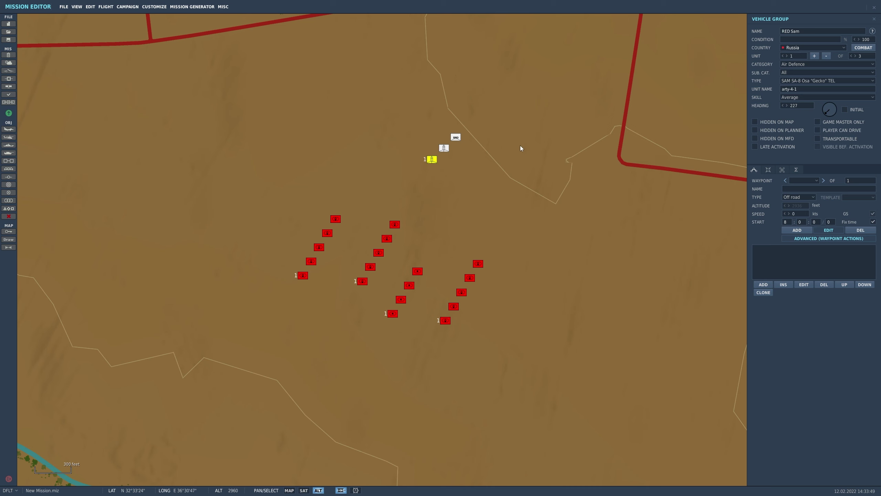
{"action": "left_click_drag", "start_coordinate": [434, 163], "coordinate": [448, 153]}
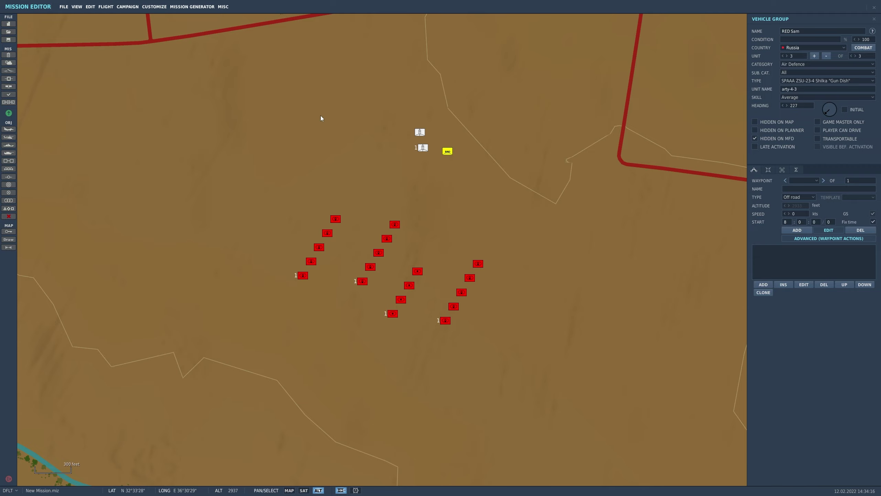
- Examine the distance from the RED Sam site to King Hussein Air College and the F-16 flight's parking area there
{"action": "scroll", "coordinate": [321, 116], "scroll_direction": "down", "scroll_amount": 3}
{"action": "scroll", "coordinate": [287, 147], "scroll_direction": "down", "scroll_amount": 7}
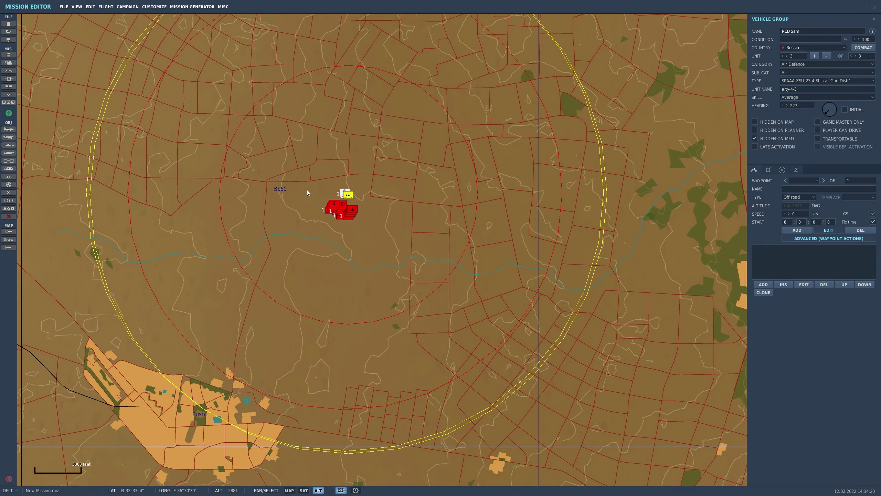
{"action": "scroll", "coordinate": [317, 243], "scroll_direction": "down", "scroll_amount": 6}
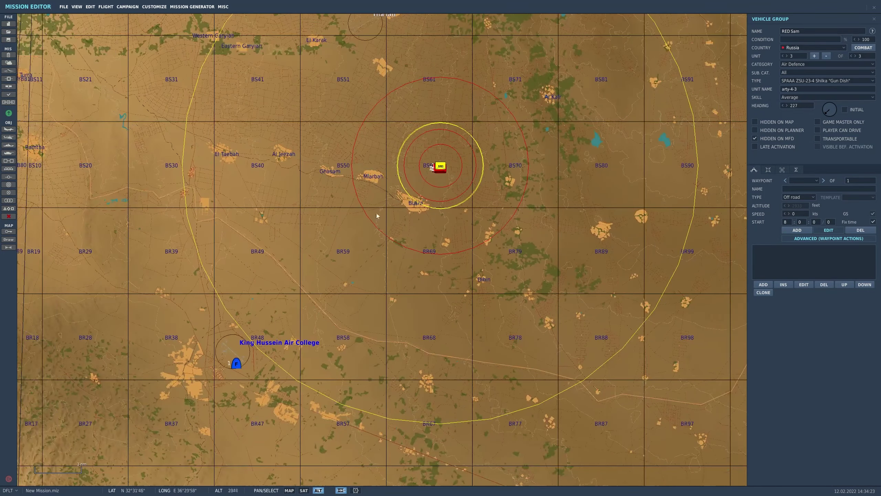
{"action": "scroll", "coordinate": [236, 366], "scroll_direction": "up", "scroll_amount": 2}
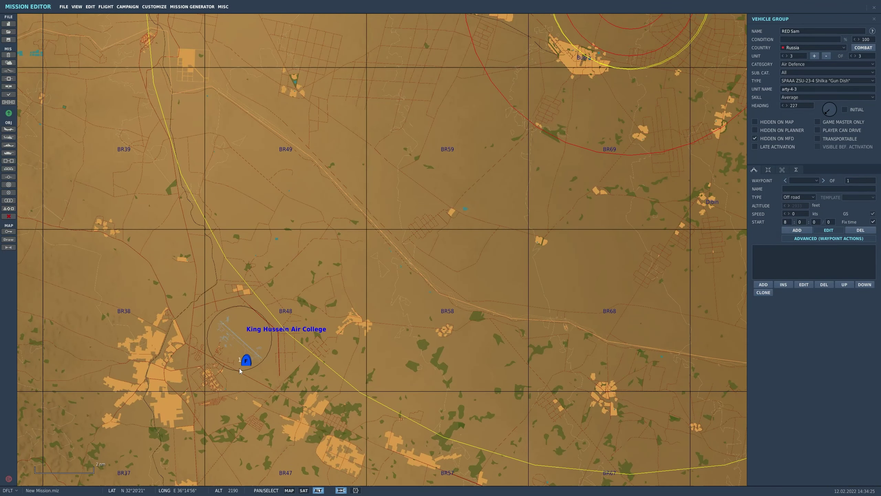
{"action": "scroll", "coordinate": [243, 368], "scroll_direction": "up", "scroll_amount": 15}
{"action": "scroll", "coordinate": [278, 355], "scroll_direction": "down", "scroll_amount": 6}
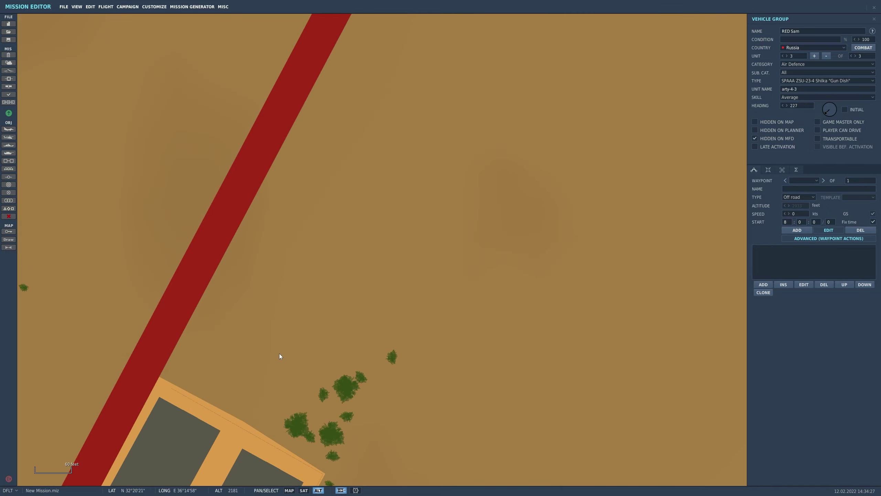
{"action": "scroll", "coordinate": [276, 350], "scroll_direction": "down", "scroll_amount": 5}
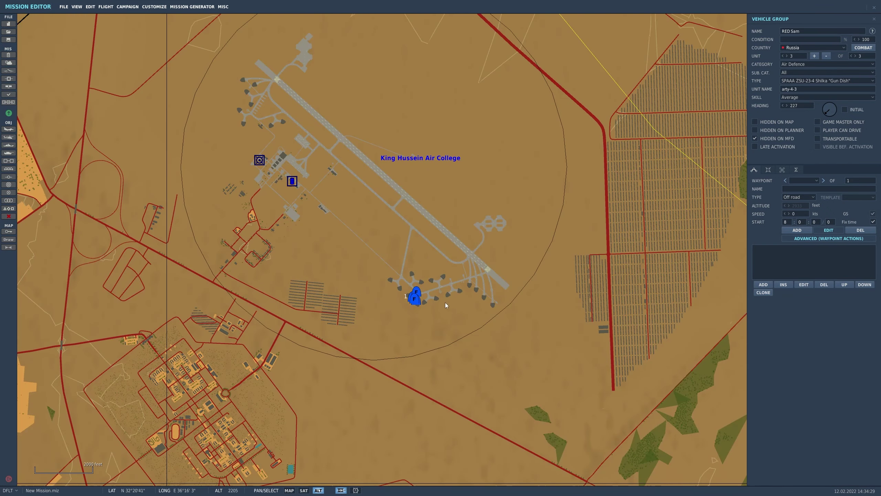
- Place a circular trigger zone over the parking stands east of the parked F-16s, name it FFE1 and set its radius to 800 feet
{"action": "scroll", "coordinate": [438, 303], "scroll_direction": "up", "scroll_amount": 5}
{"action": "scroll", "coordinate": [416, 175], "scroll_direction": "down", "scroll_amount": 2}
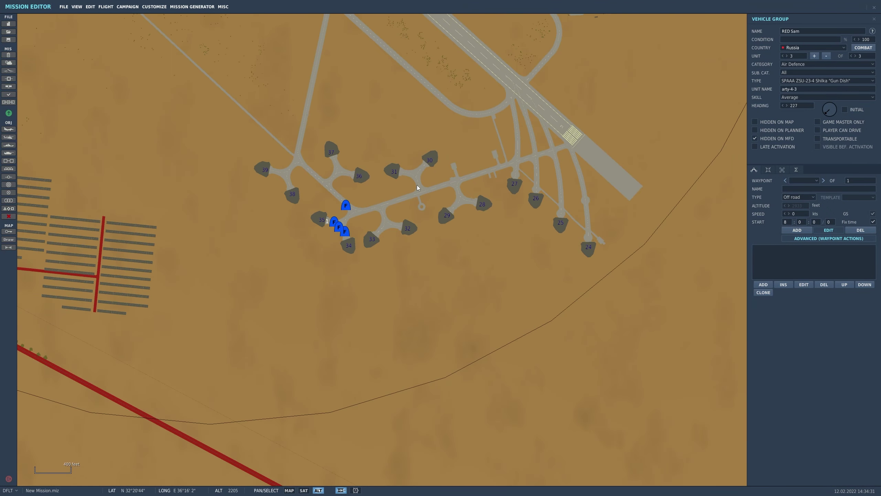
{"action": "left_click", "coordinate": [9, 193]}
{"action": "left_click", "coordinate": [467, 149]}
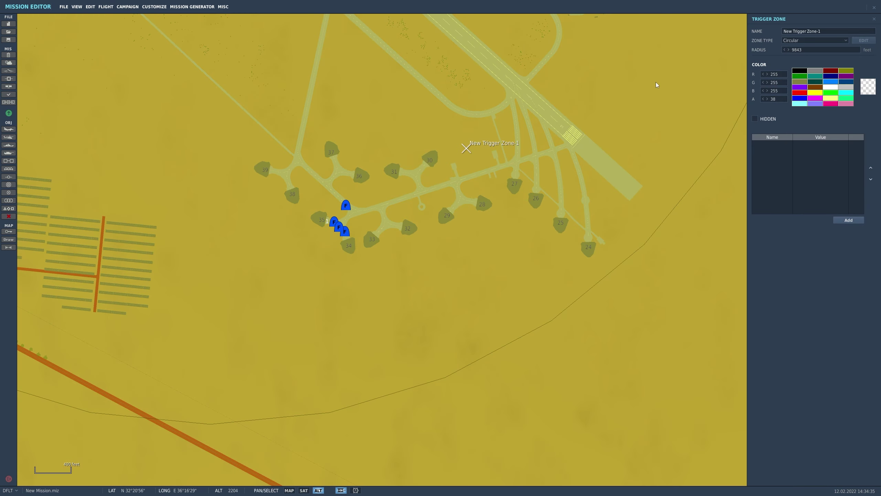
{"action": "left_click", "coordinate": [828, 31]}
{"action": "type", "text": "FFE1"}
{"action": "key", "text": "Tab"}
{"action": "type", "text": "800"}
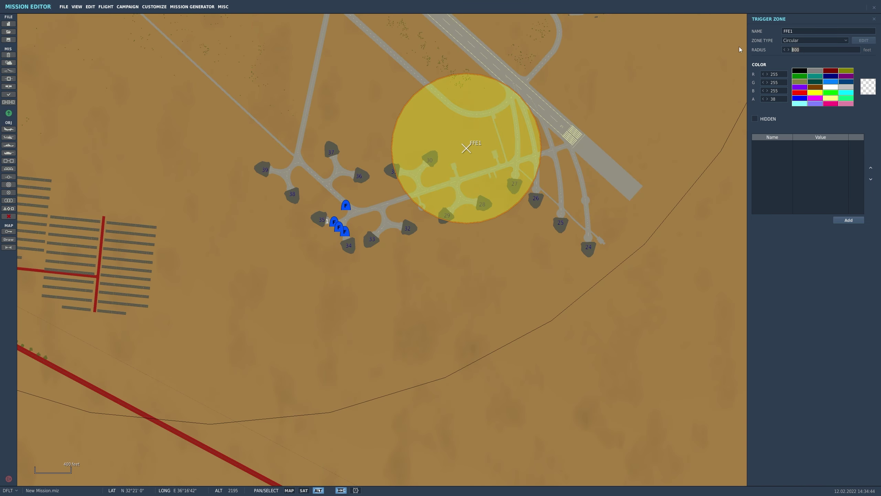
- Enlarge the FFE1 zone, trying a radius of 1400 feet and settling on 1200 feet
{"action": "key", "text": "BackSpace"}
{"action": "key", "text": "BackSpace"}
{"action": "key", "text": "BackSpace"}
{"action": "type", "text": "1400"}
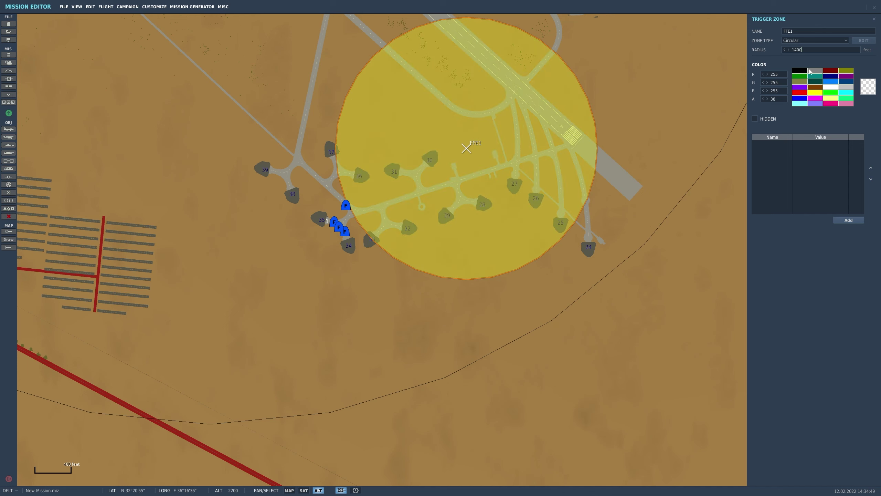
{"action": "left_click", "coordinate": [797, 50]}
{"action": "key", "text": "BackSpace"}
{"action": "type", "text": "2"}
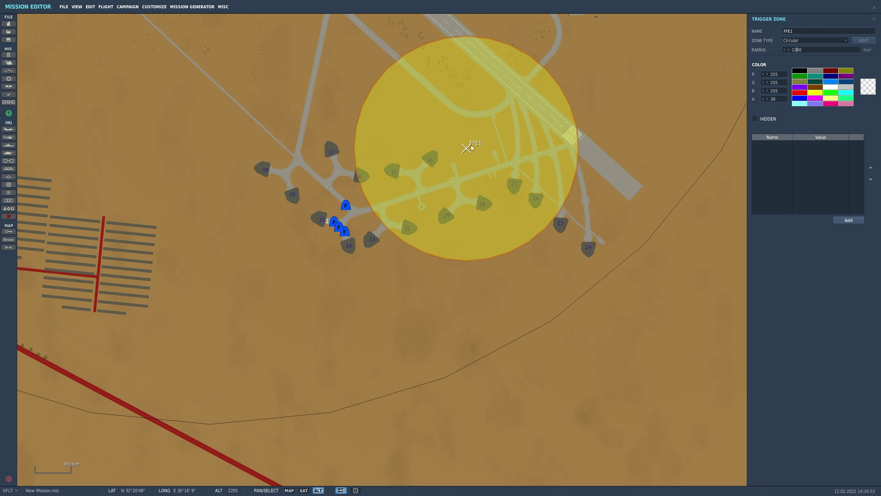
- Move the FFE1 zone south so its western edge lies just east of the parked F-16s
{"action": "scroll", "coordinate": [472, 148], "scroll_direction": "up", "scroll_amount": 2}
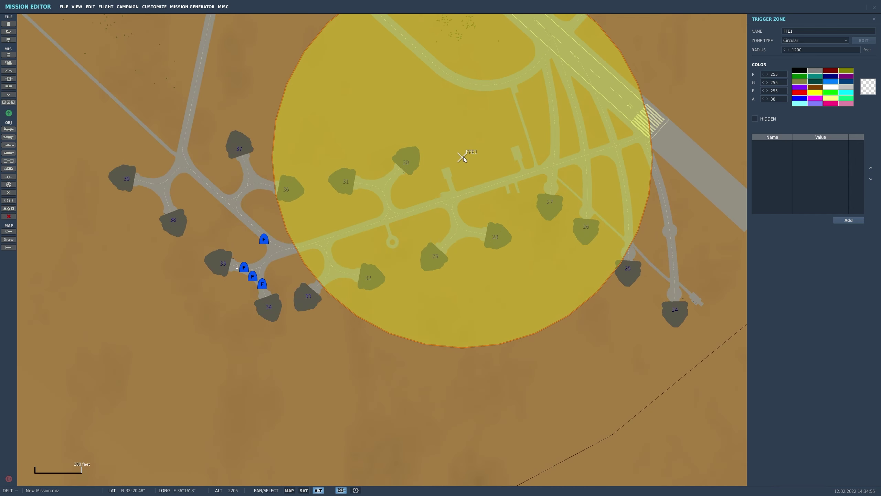
{"action": "scroll", "coordinate": [350, 202], "scroll_direction": "up", "scroll_amount": 2}
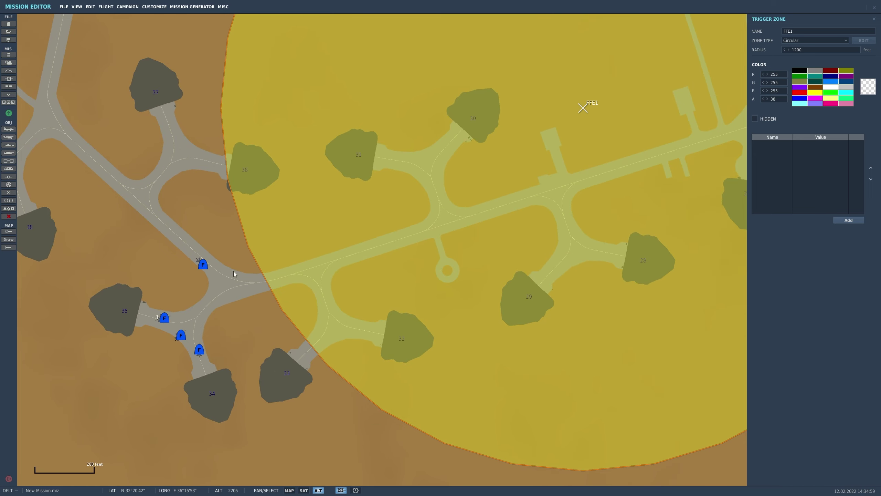
{"action": "scroll", "coordinate": [264, 273], "scroll_direction": "down", "scroll_amount": 2}
{"action": "left_click", "coordinate": [441, 190]}
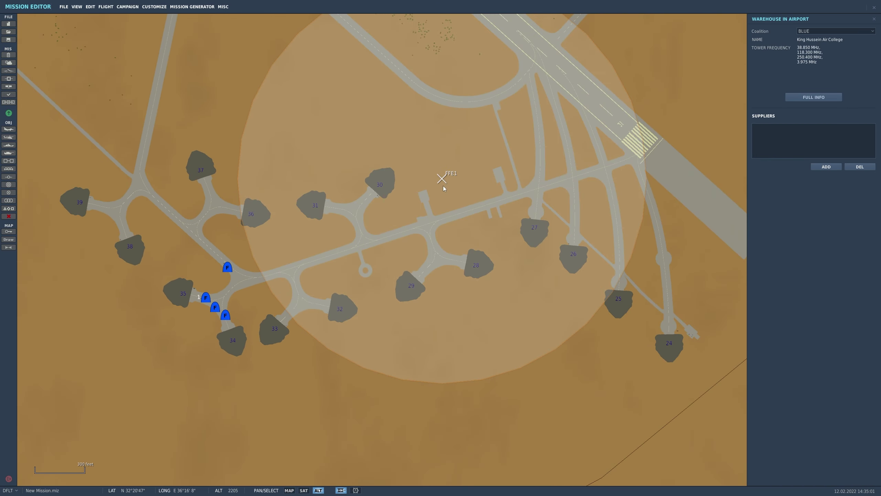
{"action": "left_click", "coordinate": [443, 184]}
{"action": "left_click_drag", "start_coordinate": [443, 184], "coordinate": [506, 228]}
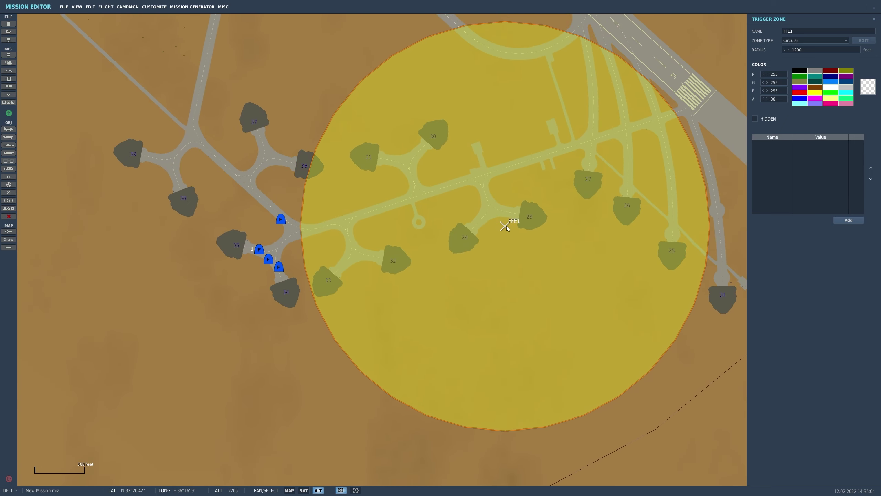
{"action": "scroll", "coordinate": [347, 231], "scroll_direction": "up", "scroll_amount": 5}
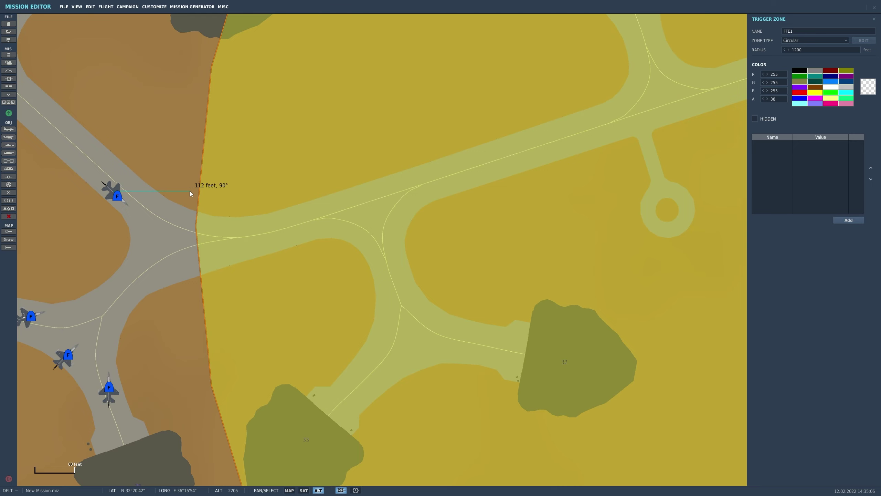
{"action": "scroll", "coordinate": [190, 191], "scroll_direction": "down", "scroll_amount": 4}
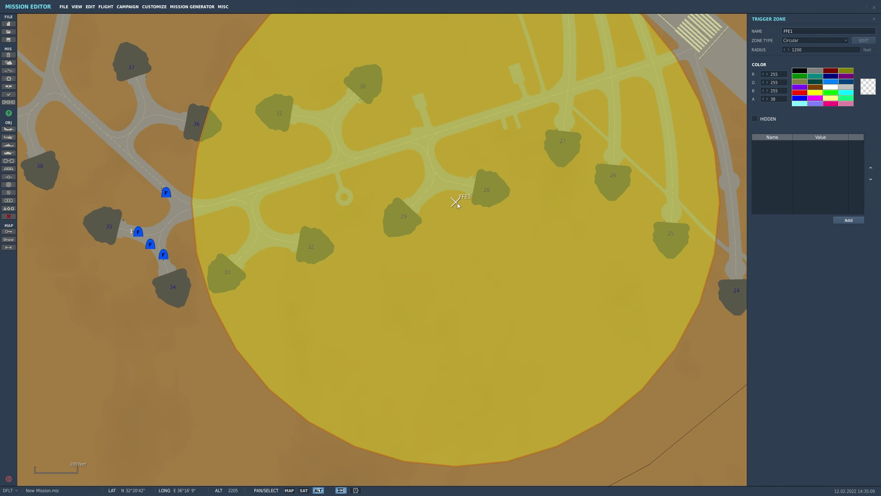
{"action": "left_click", "coordinate": [457, 203]}
{"action": "left_click", "coordinate": [457, 206]}
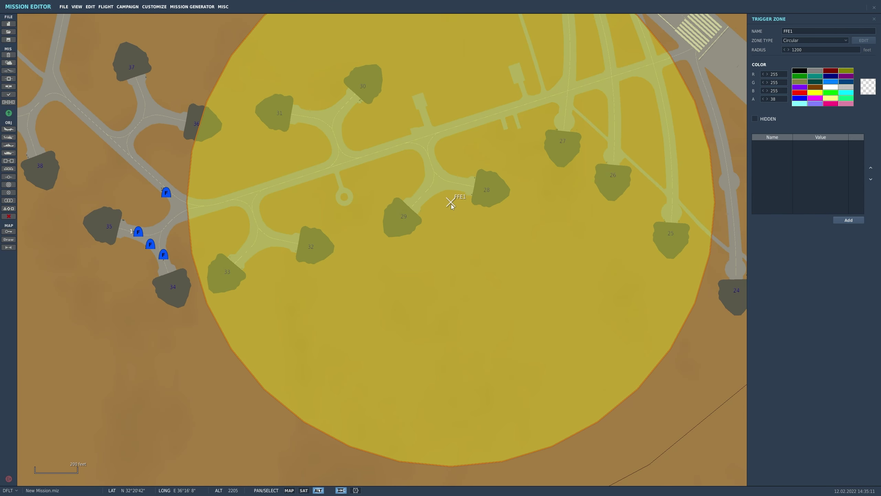
- Copy the FFE1 zone and place the duplicate northwest of the parked F-16s, with its edge just short of them
{"action": "scroll", "coordinate": [451, 204], "scroll_direction": "down", "scroll_amount": 3}
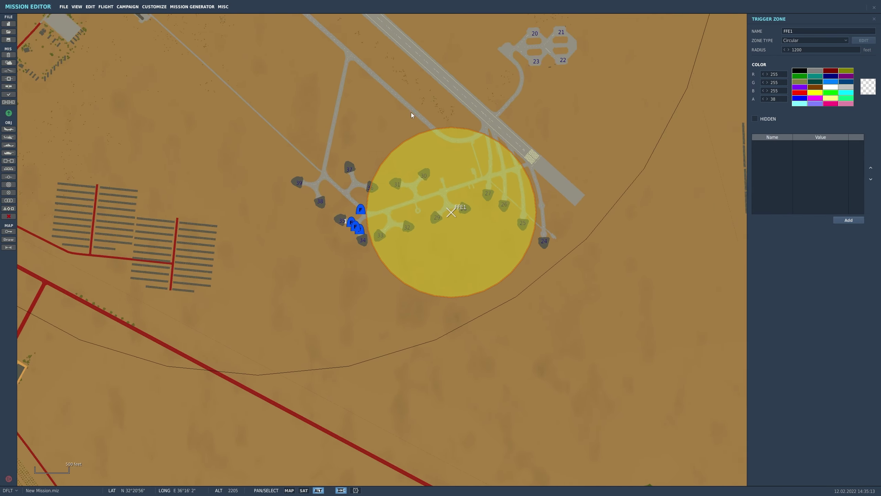
{"action": "scroll", "coordinate": [413, 115], "scroll_direction": "up", "scroll_amount": 2}
{"action": "left_click", "coordinate": [412, 115]}
{"action": "left_click", "coordinate": [468, 253]}
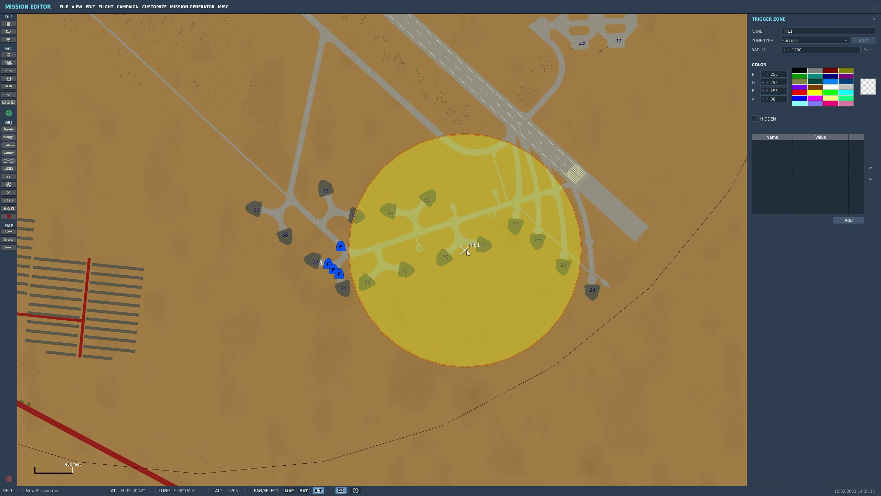
{"action": "left_click", "coordinate": [366, 99]}
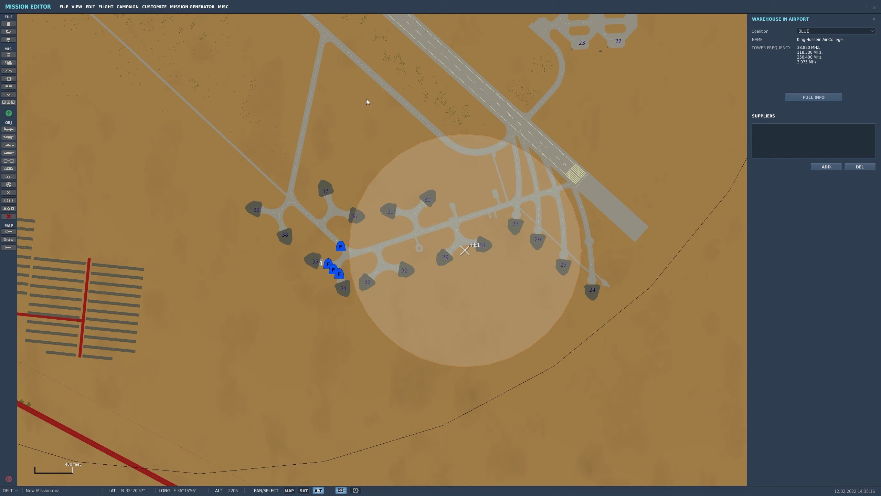
{"action": "key", "text": "ctrl+v"}
{"action": "left_click_drag", "start_coordinate": [367, 99], "coordinate": [279, 135]}
{"action": "scroll", "coordinate": [279, 135], "scroll_direction": "up", "scroll_amount": 2}
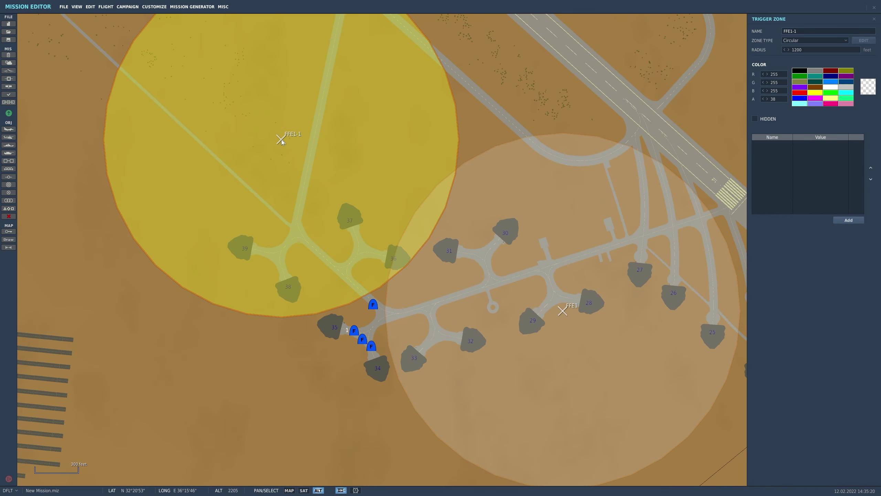
- Rename the duplicated zone northwest of the F-16s to FFE2
{"action": "left_click", "coordinate": [808, 32]}
{"action": "key", "text": "BackSpace"}
{"action": "key", "text": "BackSpace"}
{"action": "key", "text": "BackSpace"}
{"action": "type", "text": "2"}
{"action": "left_click", "coordinate": [571, 77]}
- Paste another copy of the FFE1 zone, set its radius to 800 feet and position it just southwest of the parked F-16s
{"action": "scroll", "coordinate": [569, 80], "scroll_direction": "down", "scroll_amount": 3}
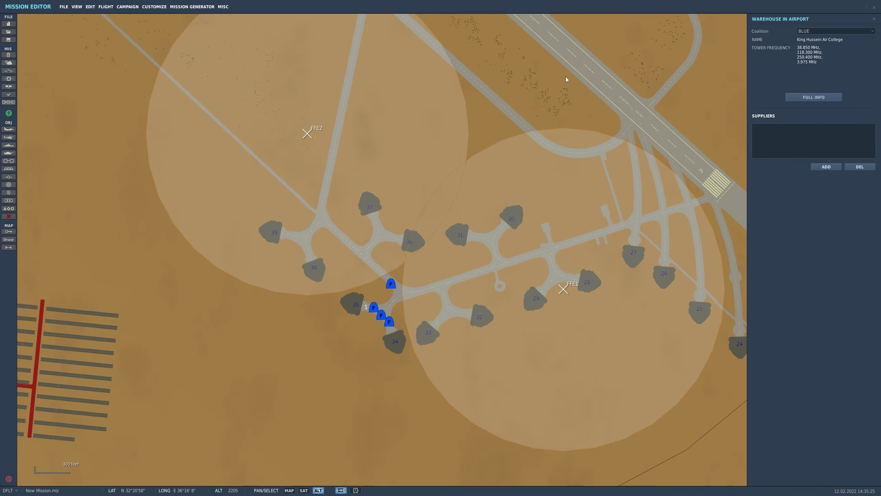
{"action": "key", "text": "ctrl+v"}
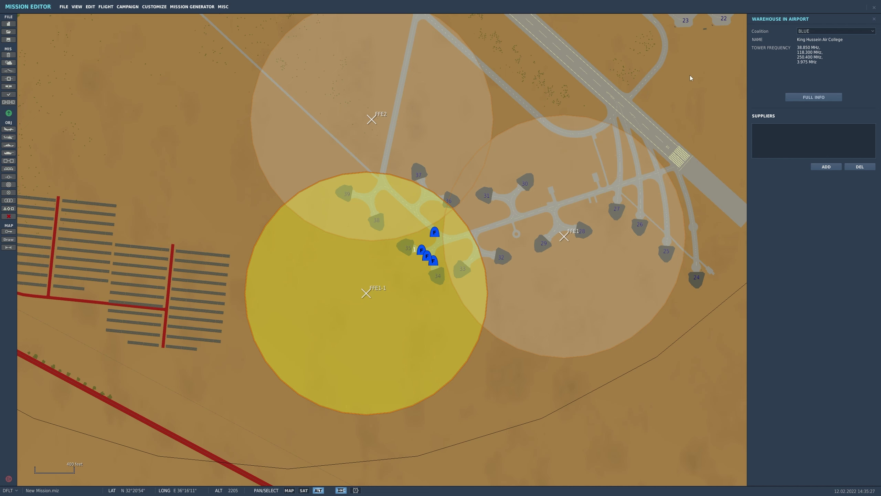
{"action": "left_click_drag", "start_coordinate": [370, 293], "coordinate": [356, 365]}
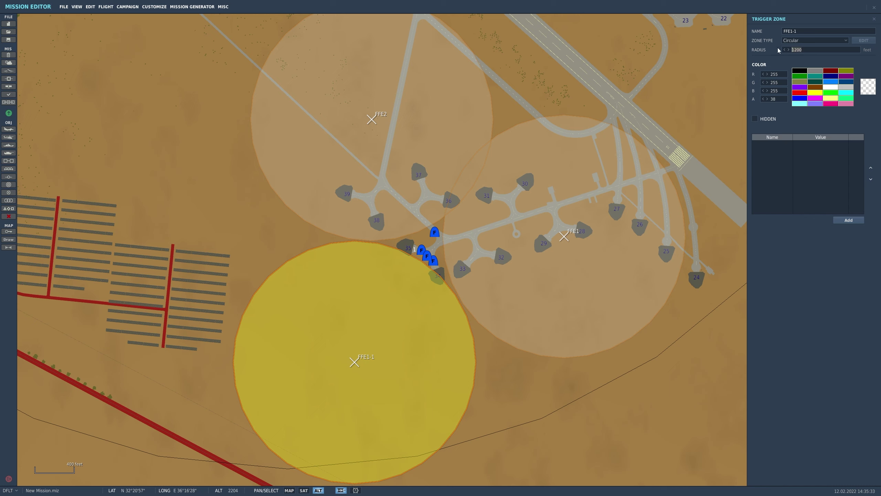
{"action": "type", "text": "800"}
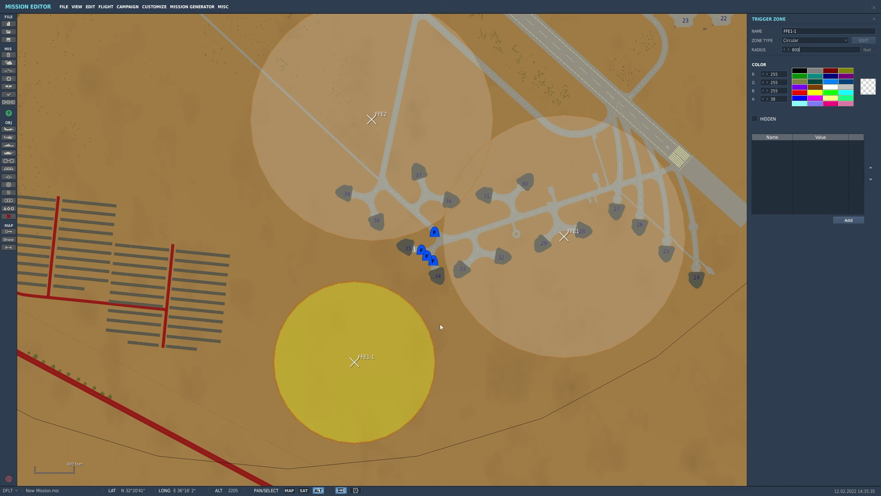
{"action": "left_click", "coordinate": [359, 357]}
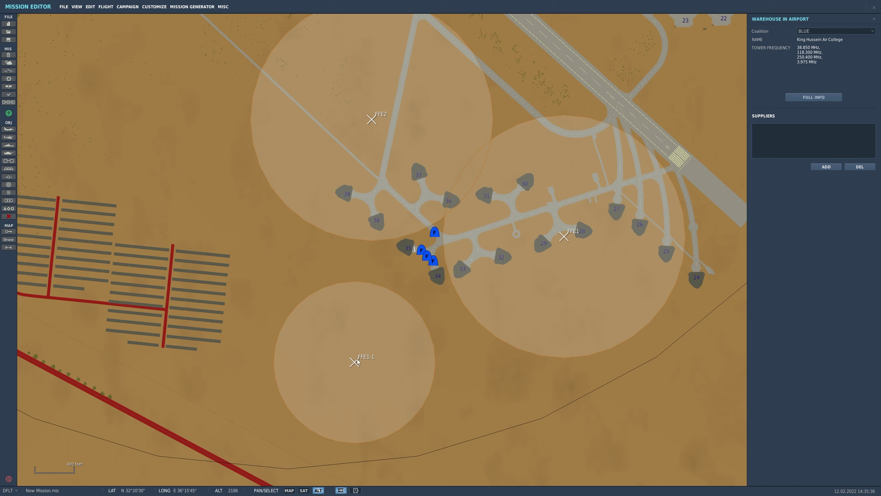
{"action": "left_click_drag", "start_coordinate": [358, 362], "coordinate": [379, 333]}
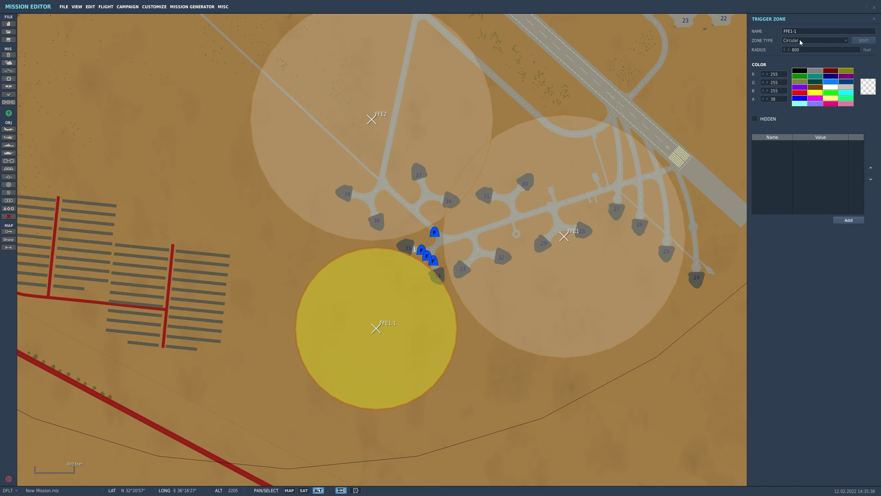
- Rename the smaller zone southwest of the F-16s to FFE3
{"action": "left_click_drag", "start_coordinate": [791, 32], "coordinate": [807, 32]}
{"action": "type", "text": "3"}
{"action": "left_click", "coordinate": [469, 353]}
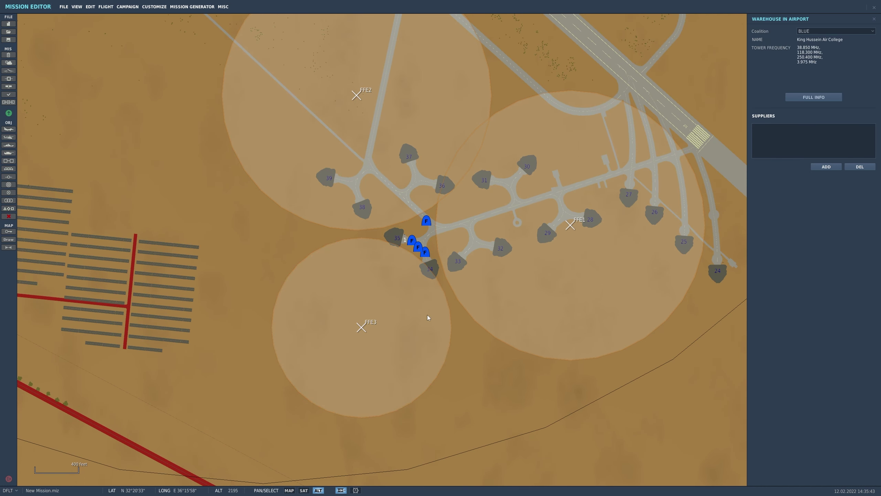
{"action": "scroll", "coordinate": [427, 330], "scroll_direction": "up", "scroll_amount": 2}
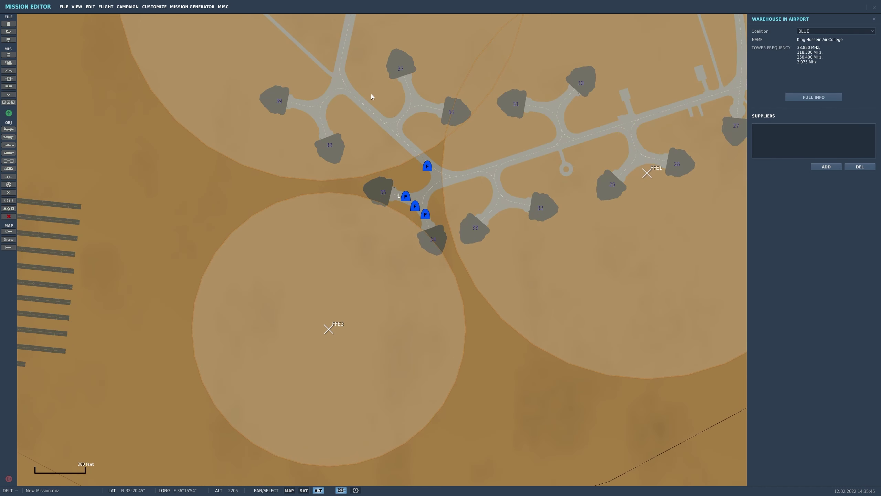